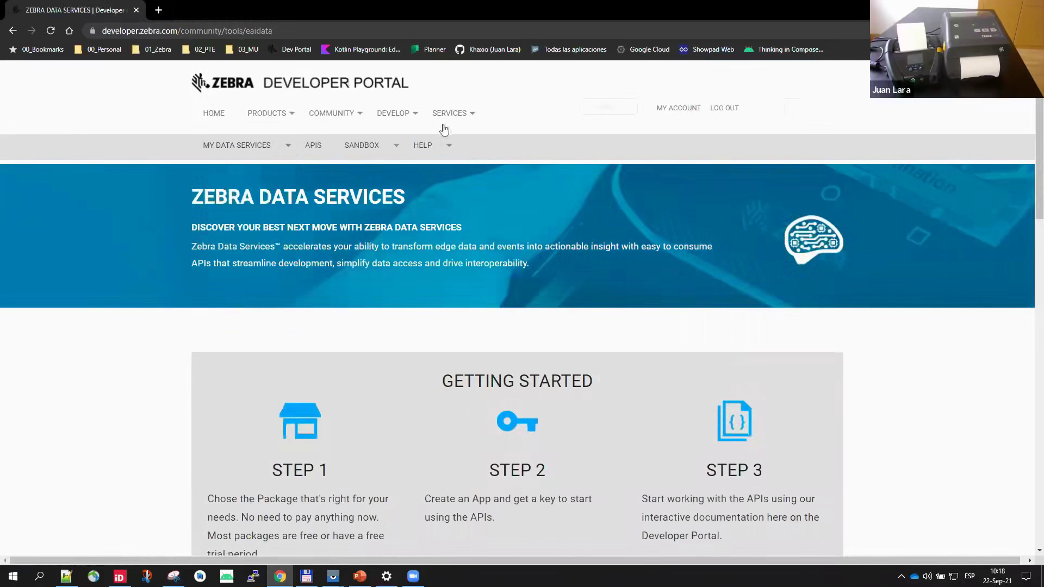
Step: View the Plans page of My Data Services to see the available pricing plans and return to the Data Services page
mouse_move(245, 146)
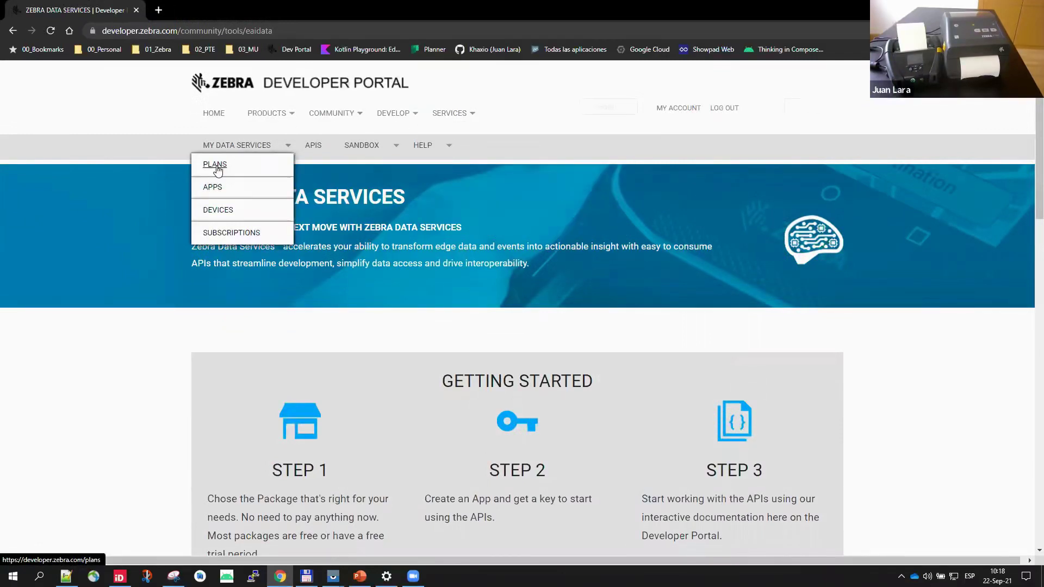
left_click(218, 169)
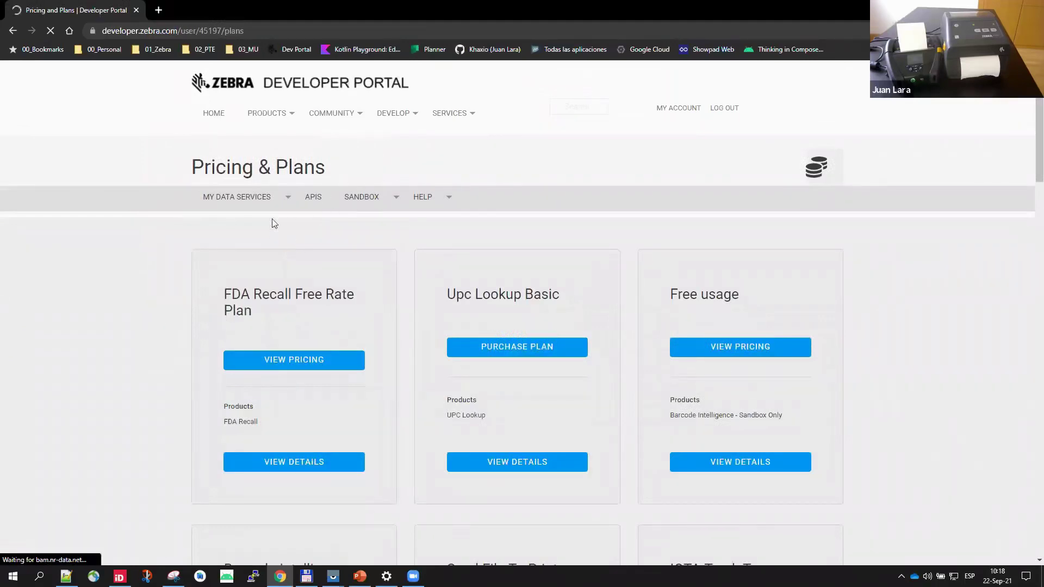
left_click(288, 200)
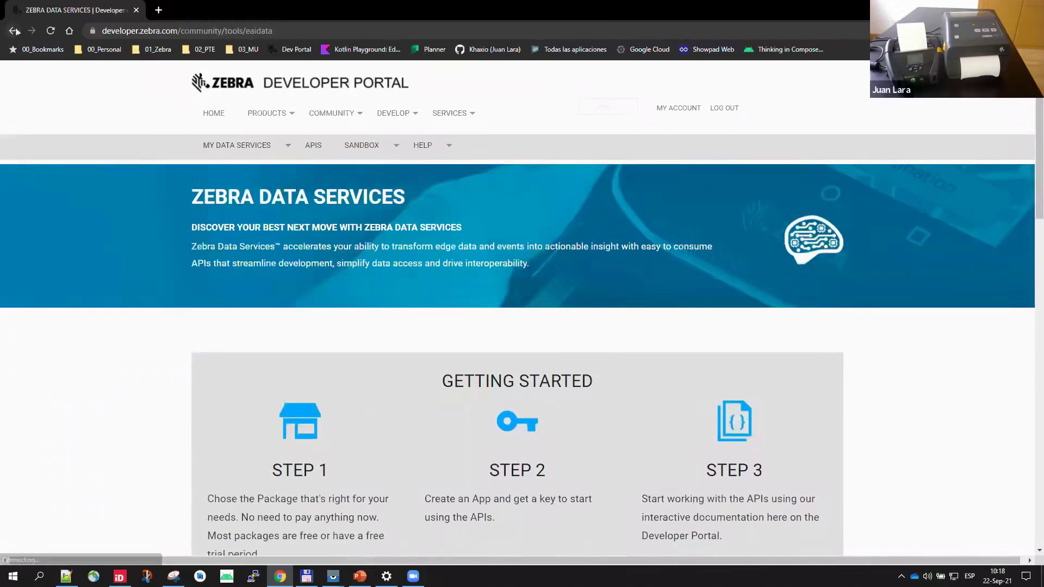
Step: Open the Apps page of My Data Services
left_click(280, 146)
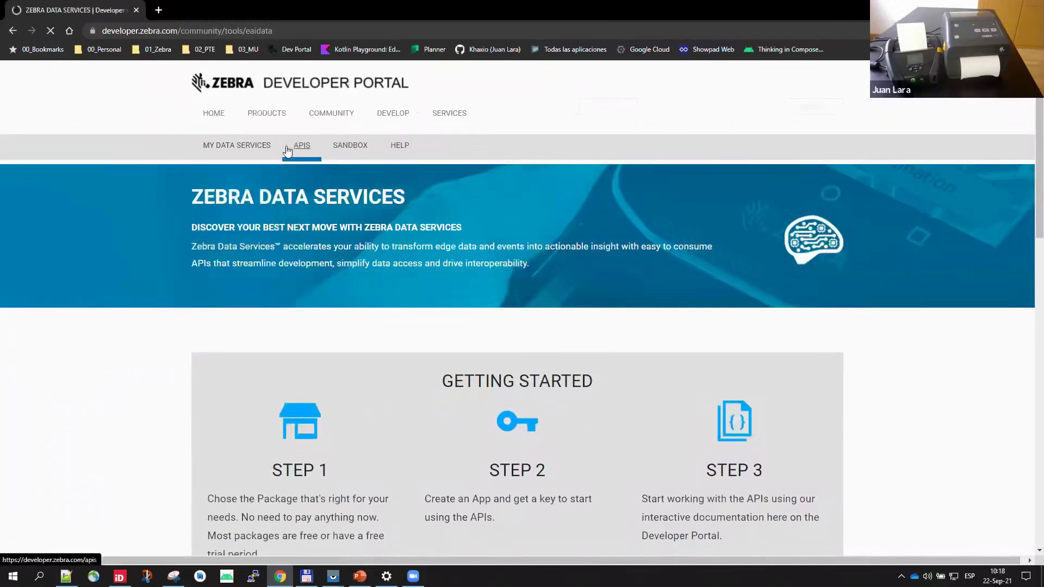
mouse_move(278, 154)
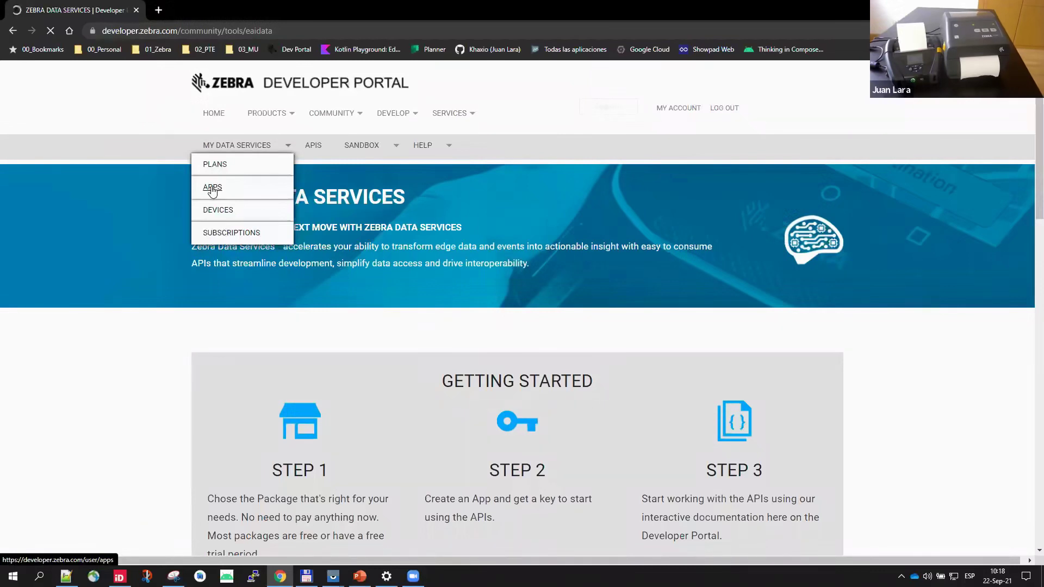
left_click(213, 188)
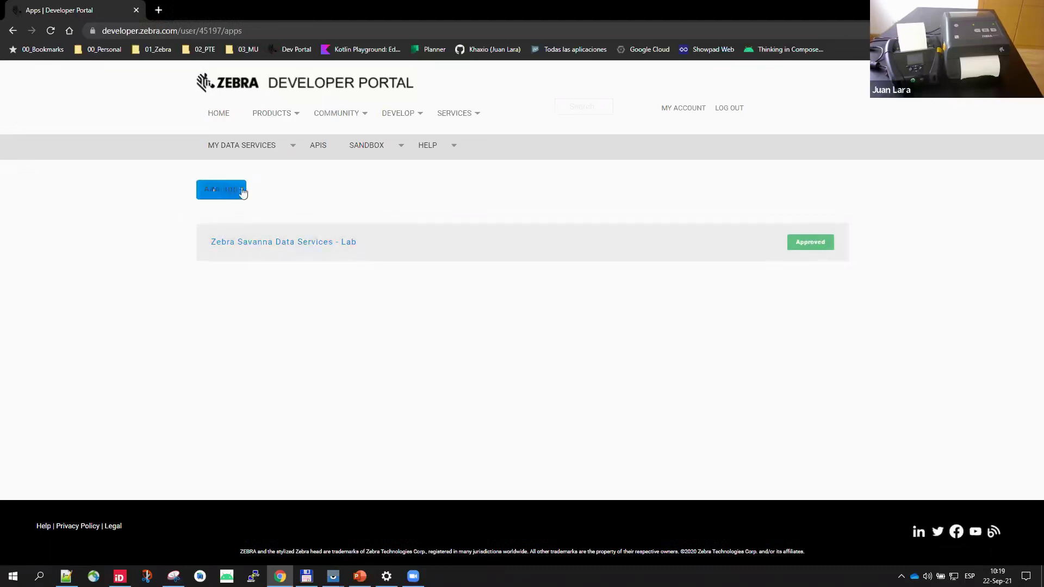
Step: Review the fields and selectable APIs on the form for adding an app, and return to the app list without creating one
left_click(214, 194)
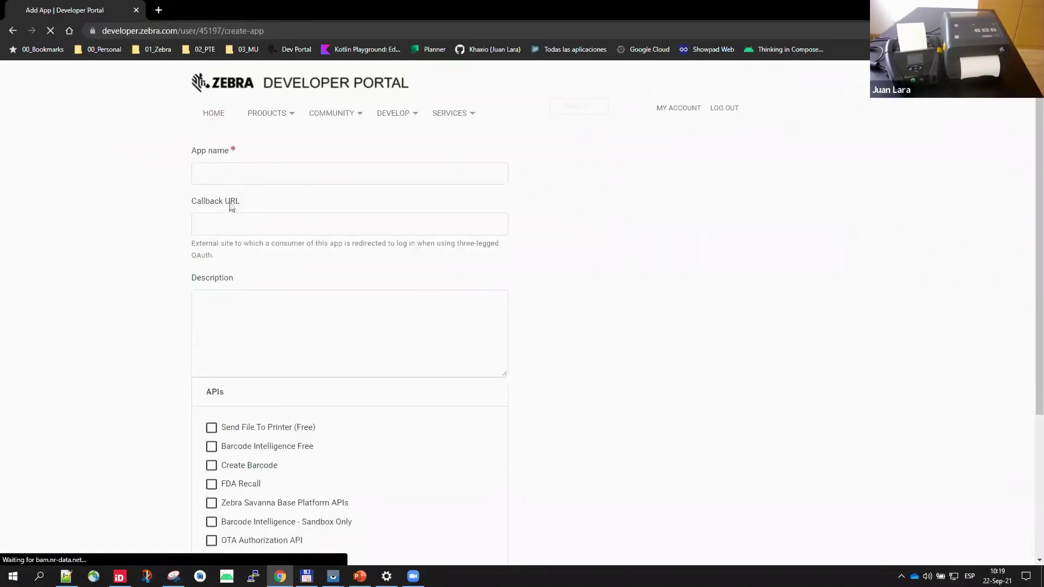
scroll(263, 254, "down", 2)
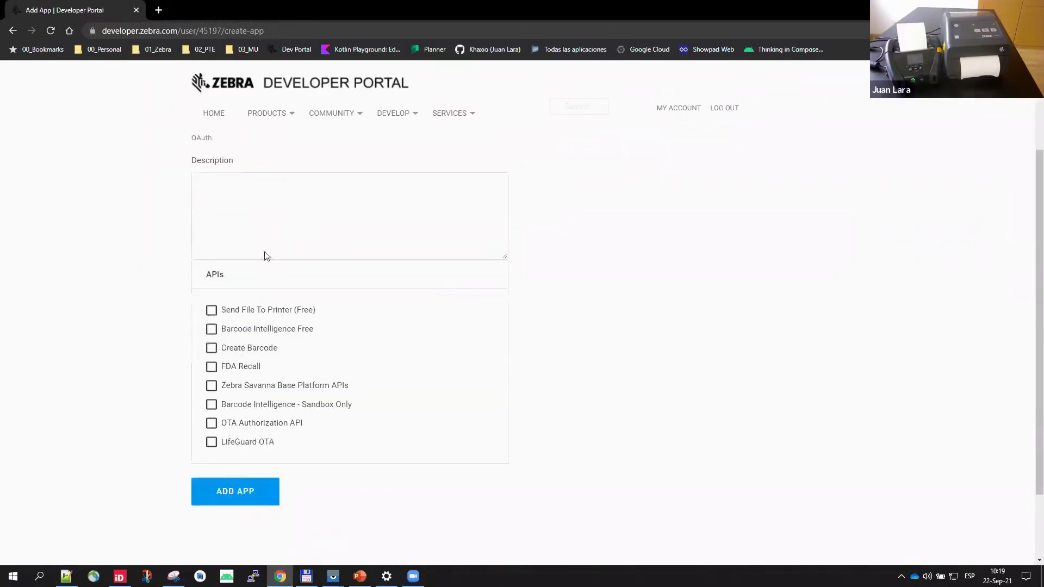
scroll(240, 285, "up", 2)
scroll(126, 288, "down", 3)
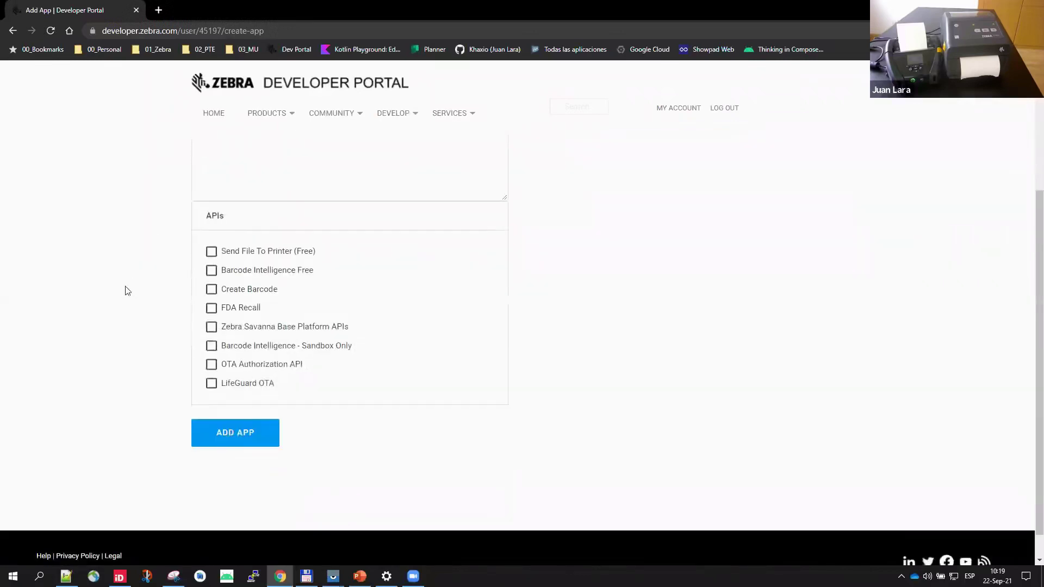
left_click(212, 252)
left_click(212, 253)
scroll(110, 233, "up", 2)
scroll(233, 345, "down", 3)
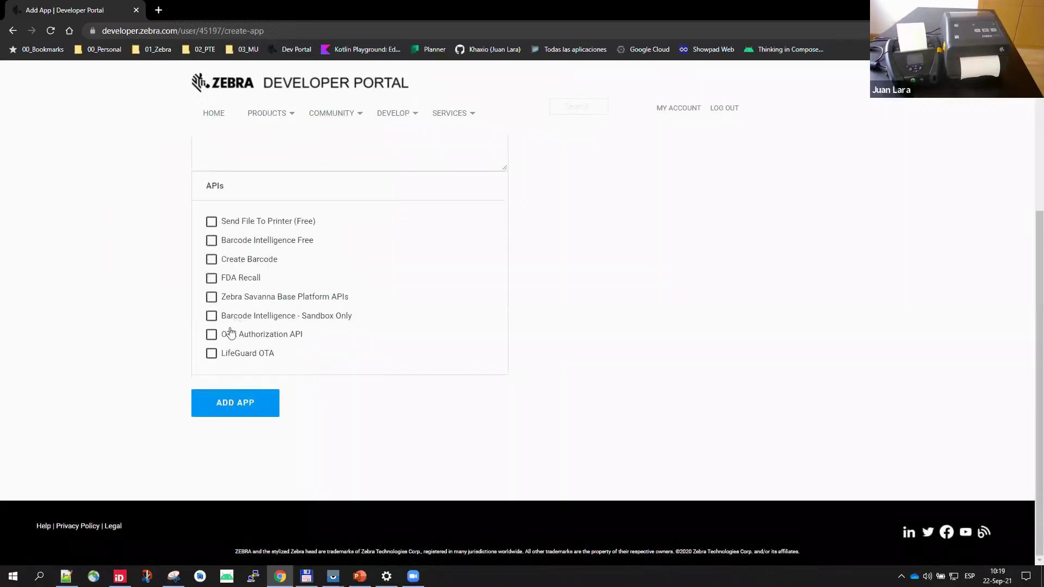
scroll(119, 231, "up", 3)
scroll(119, 231, "up", 1)
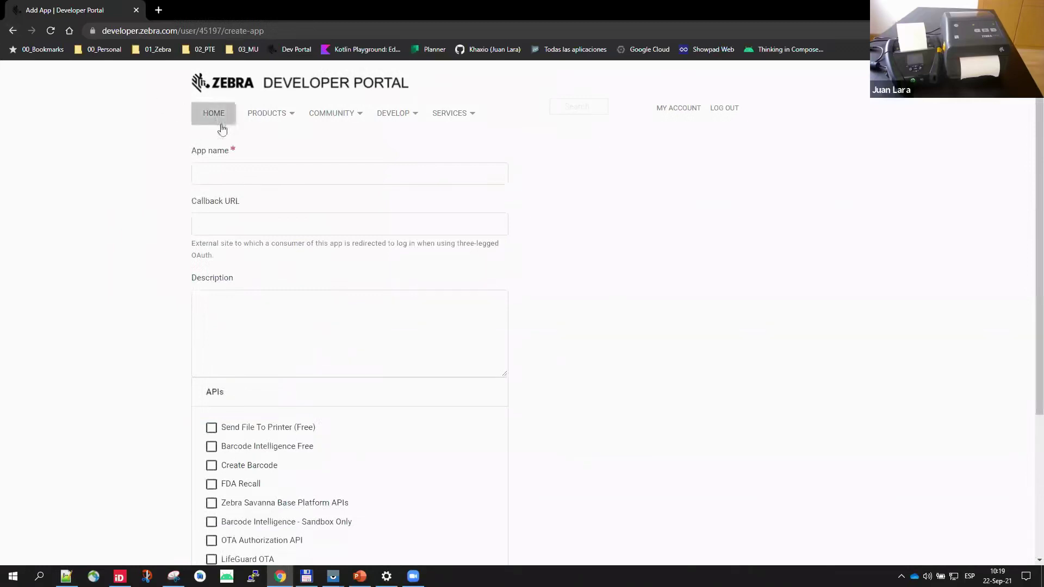
key("alt+Left")
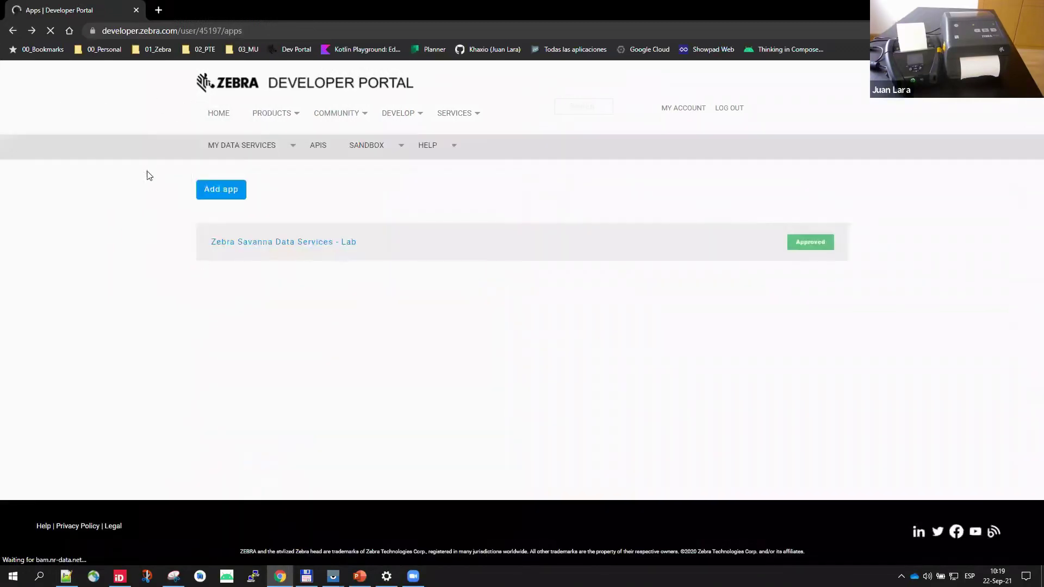
Step: Expand the Zebra Savanna Data Services - Lab app and examine its details, credentials section and products
left_click(271, 245)
scroll(426, 342, "down", 5)
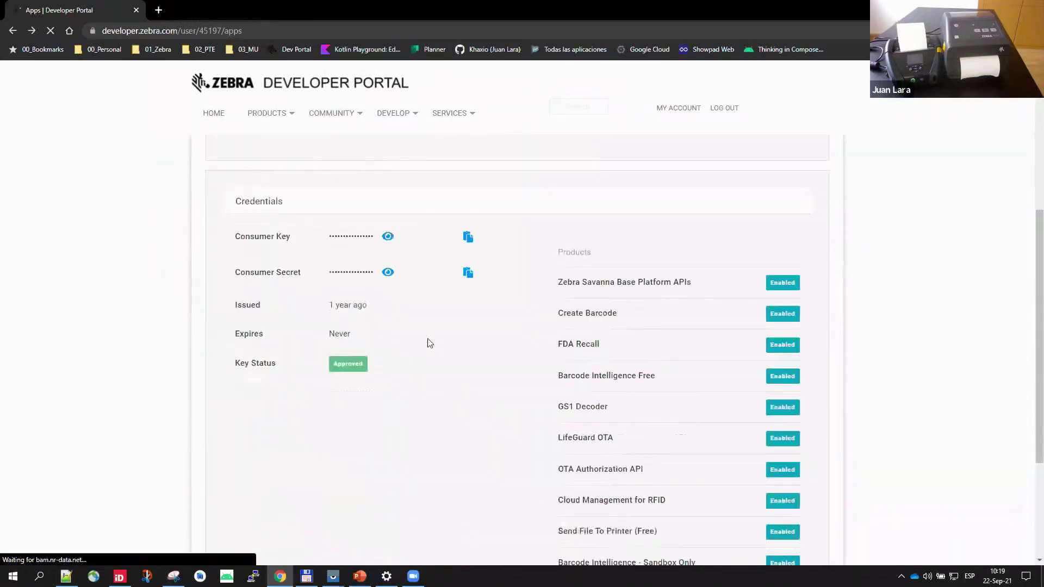
scroll(644, 463, "down", 2)
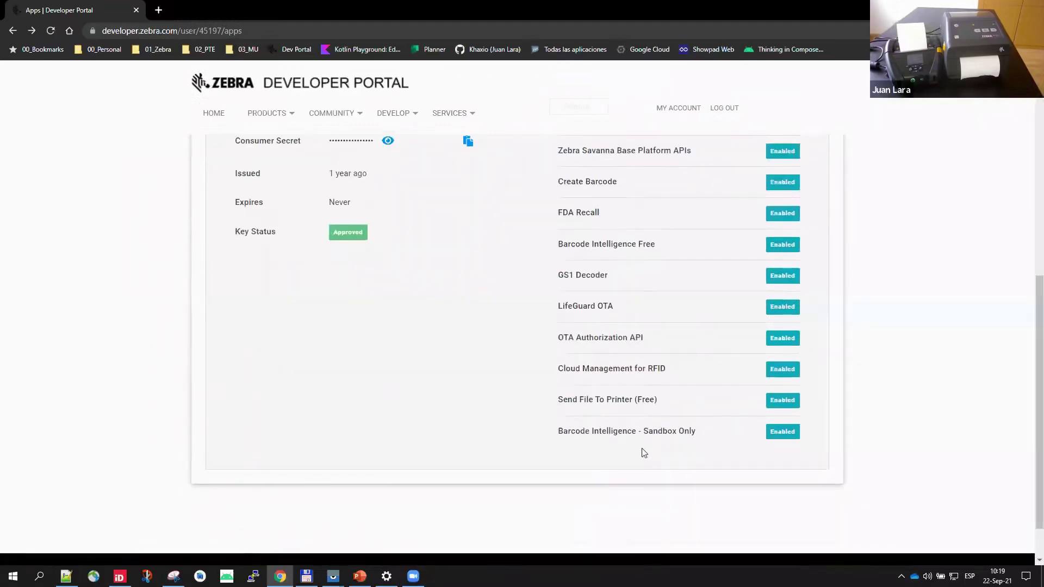
scroll(636, 304, "up", 1)
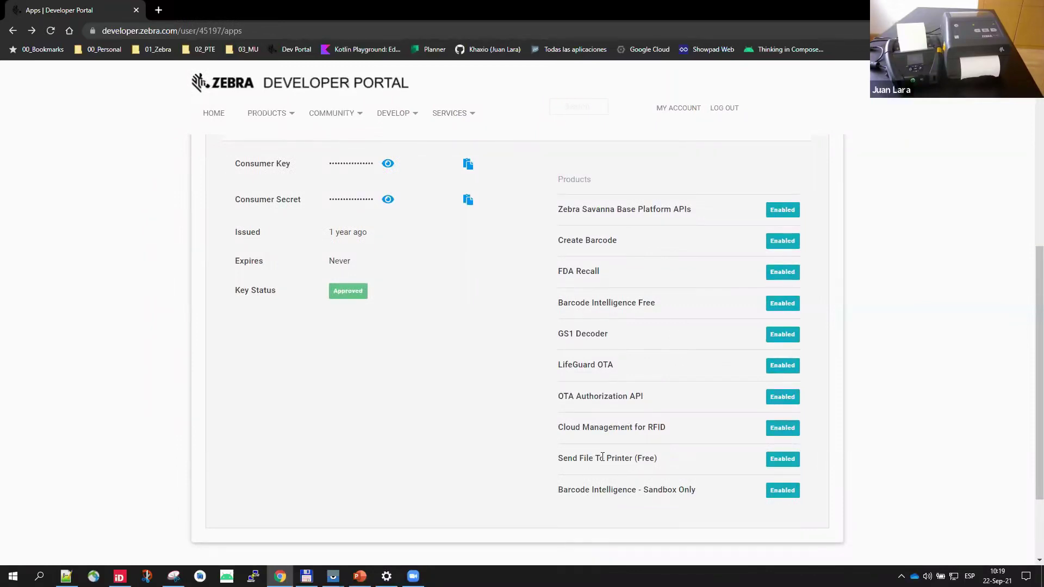
scroll(385, 420, "up", 2)
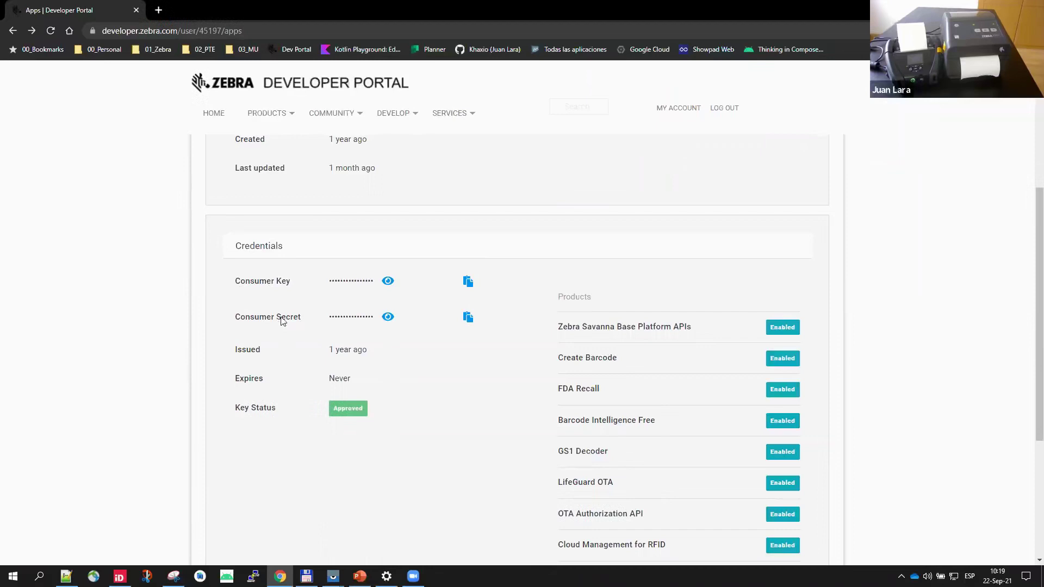
scroll(278, 321, "up", 3)
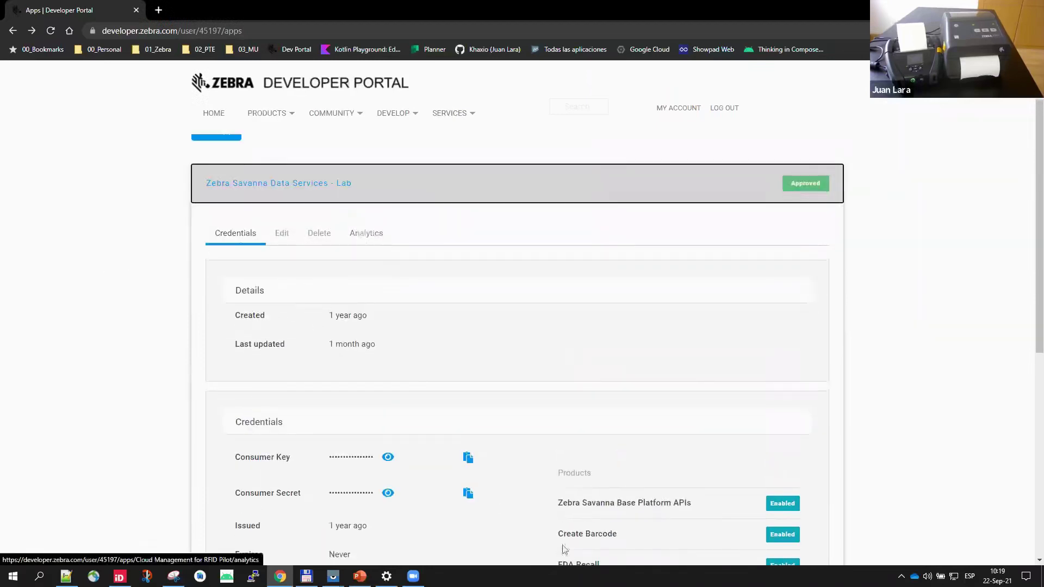
scroll(513, 454, "down", 4)
scroll(531, 477, "up", 3)
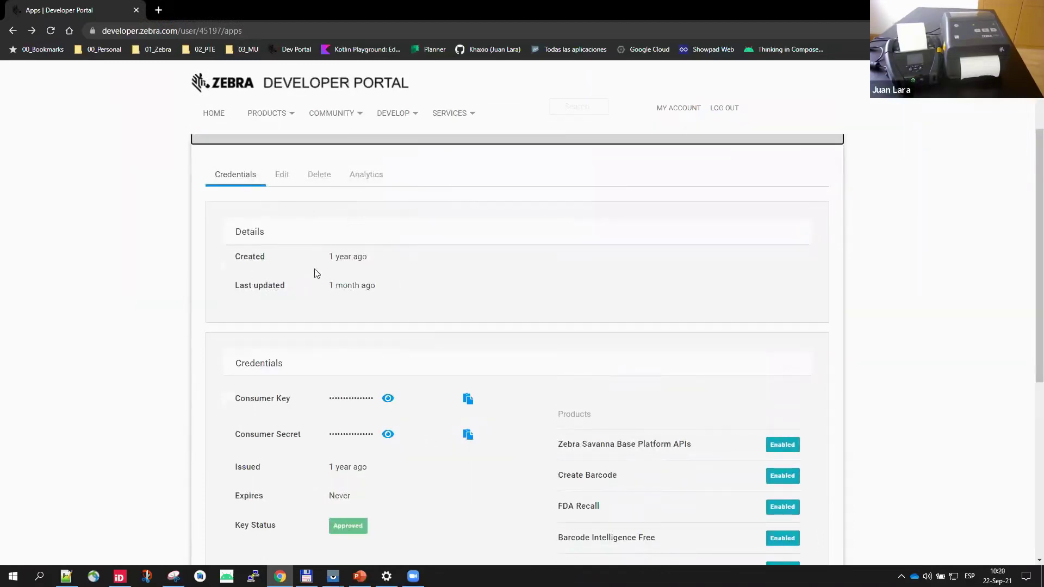
scroll(315, 272, "up", 2)
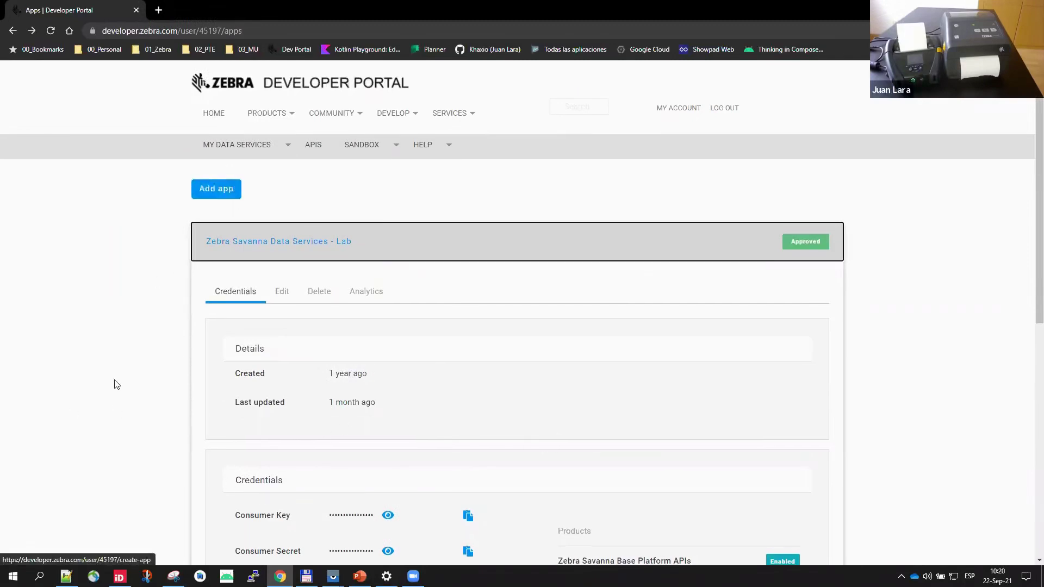
scroll(319, 388, "down", 2)
scroll(711, 422, "down", 3)
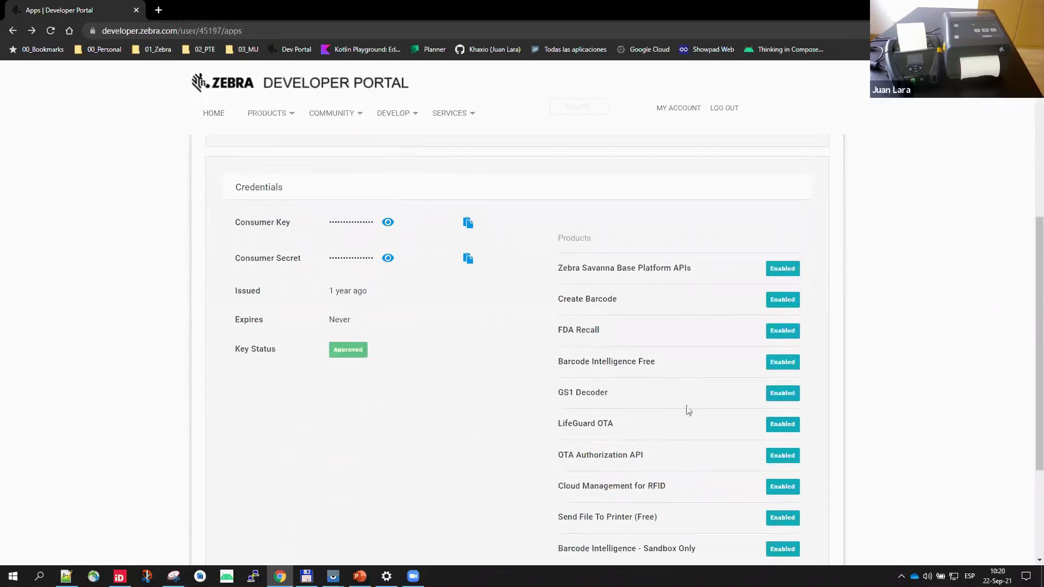
scroll(477, 417, "up", 2)
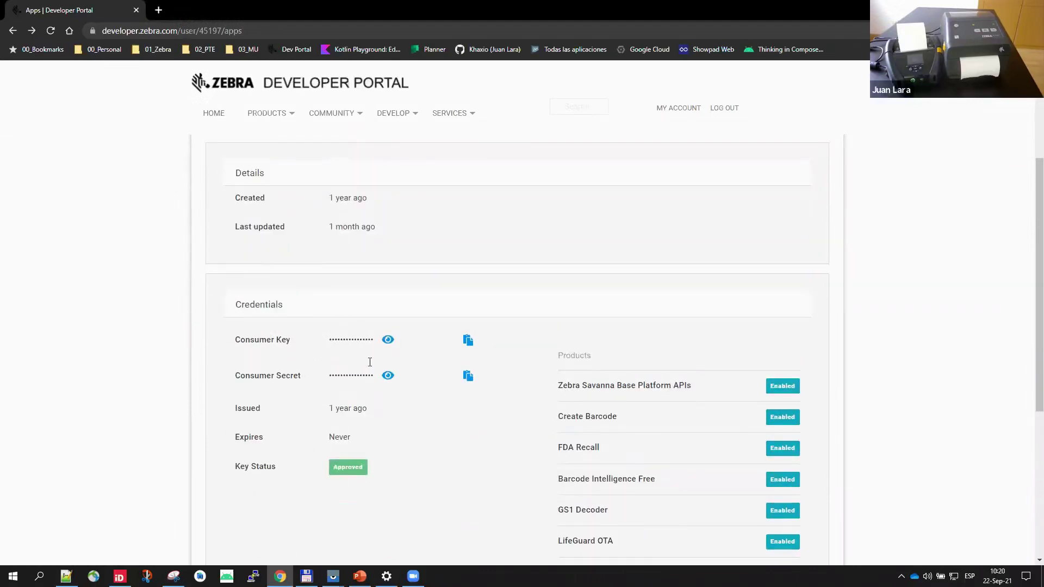
scroll(336, 401, "up", 2)
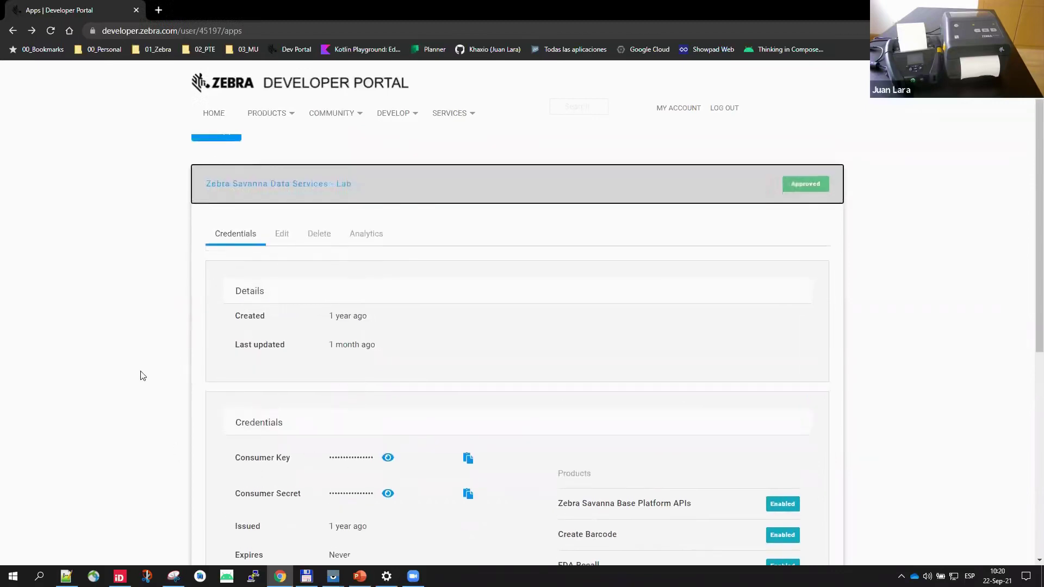
scroll(155, 345, "up", 1)
Step: Open the Devices page of My Data Services and review the enrollment requirements and the list of claimed devices
left_click(288, 156)
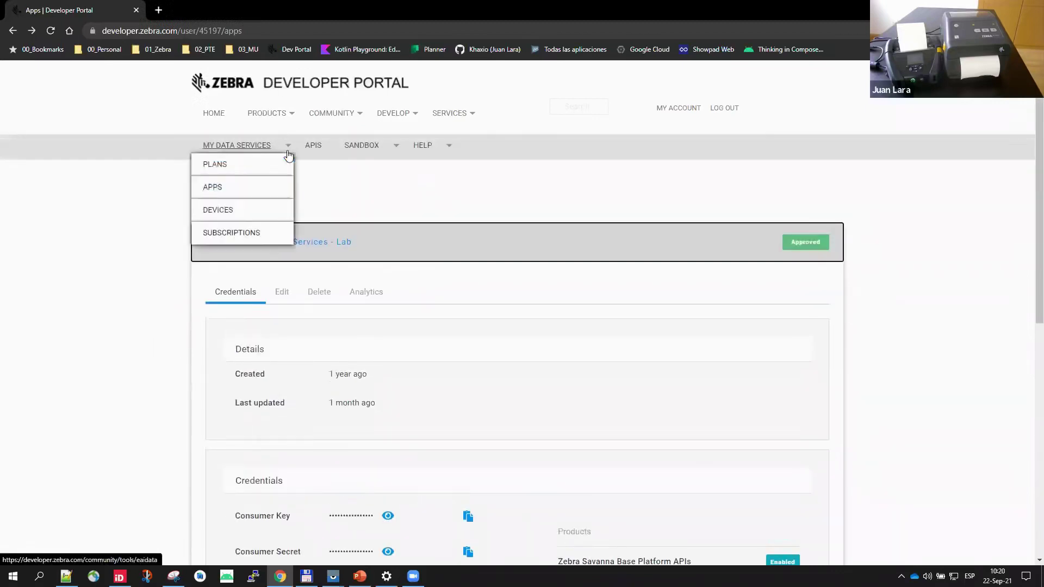
left_click(227, 213)
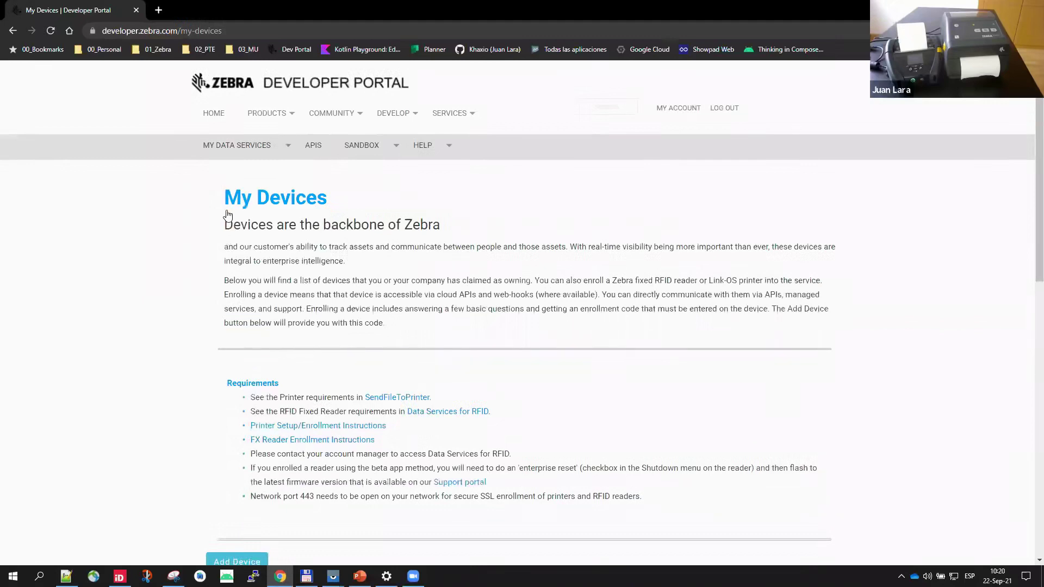
scroll(175, 250, "down", 4)
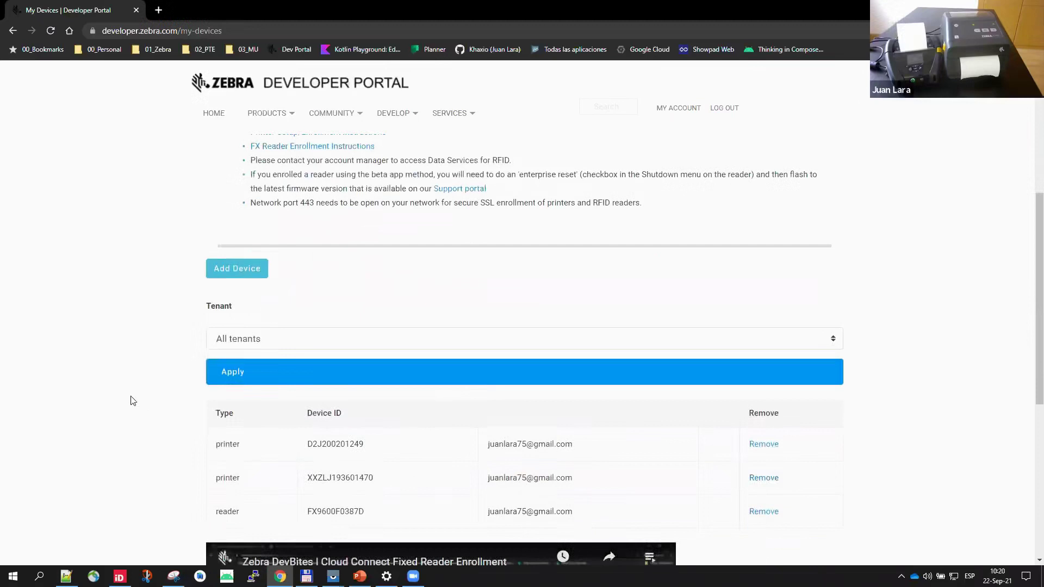
scroll(133, 401, "down", 1)
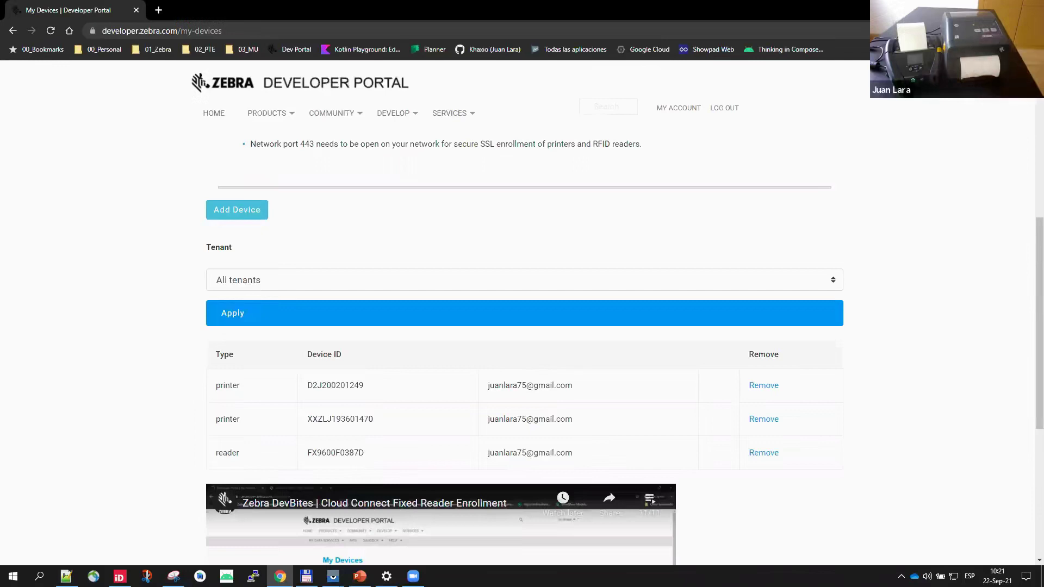
scroll(350, 354, "down", 2)
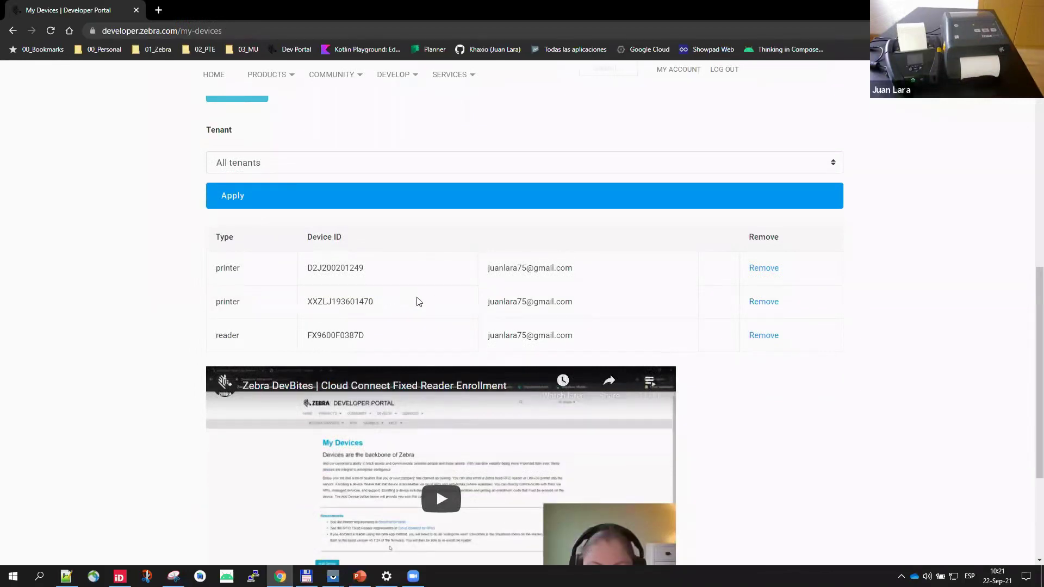
scroll(419, 301, "up", 1)
scroll(403, 273, "up", 3)
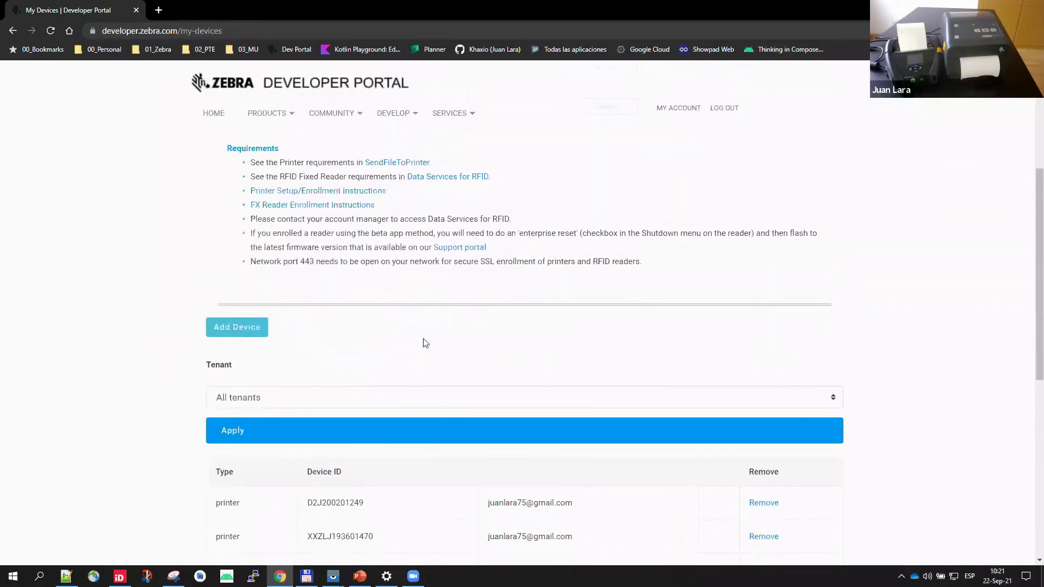
scroll(422, 343, "down", 3)
scroll(333, 359, "up", 1)
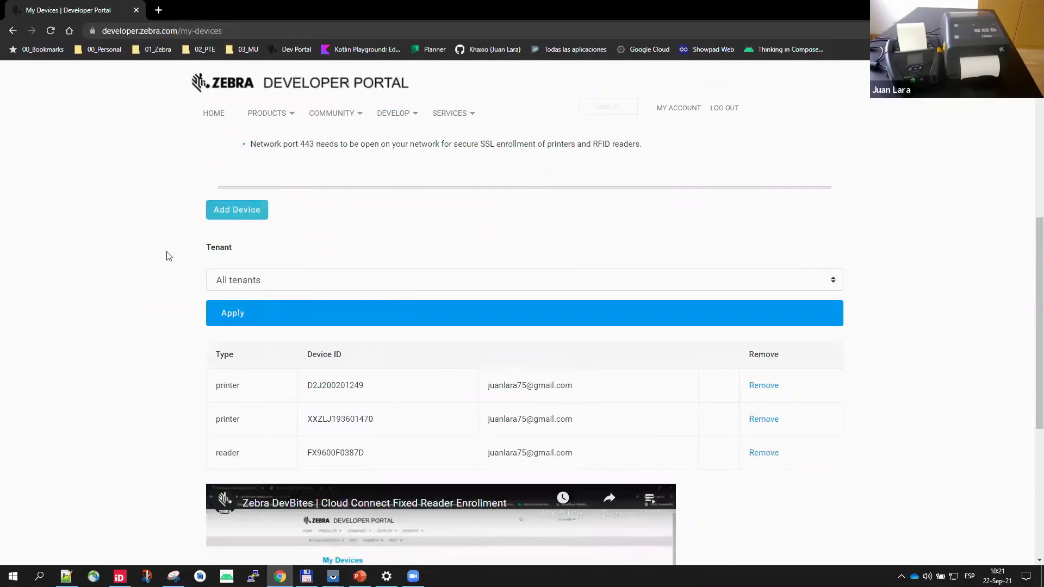
Step: Get the enrollment string for a new device of type Printer and select the whole string
left_click(231, 216)
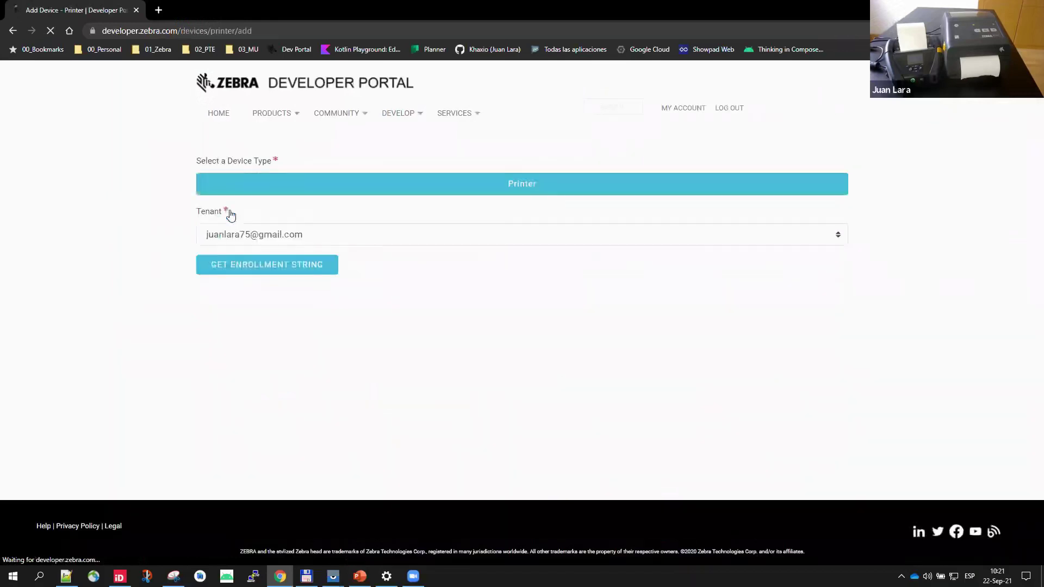
left_click(526, 186)
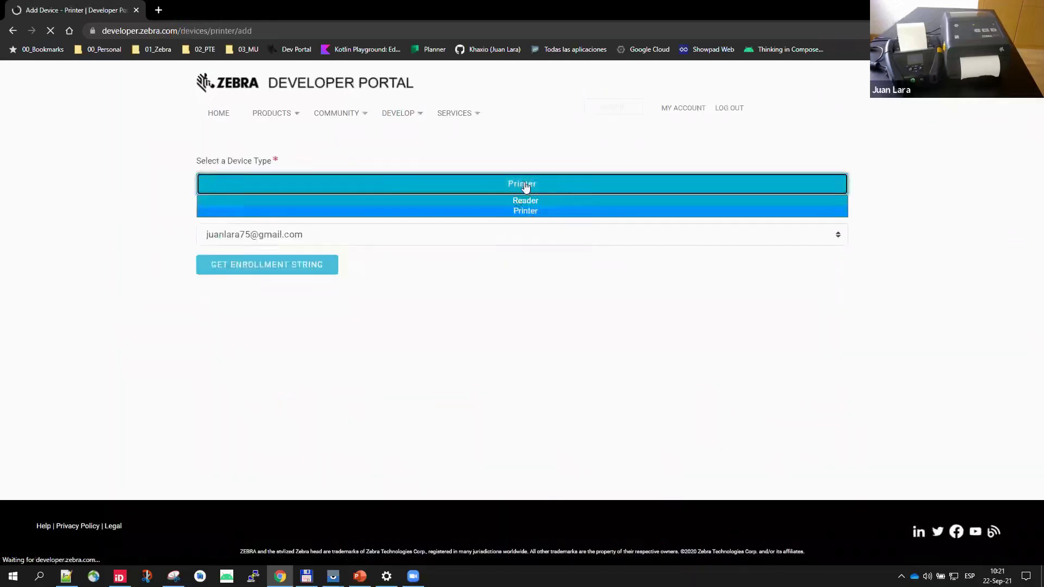
left_click(511, 211)
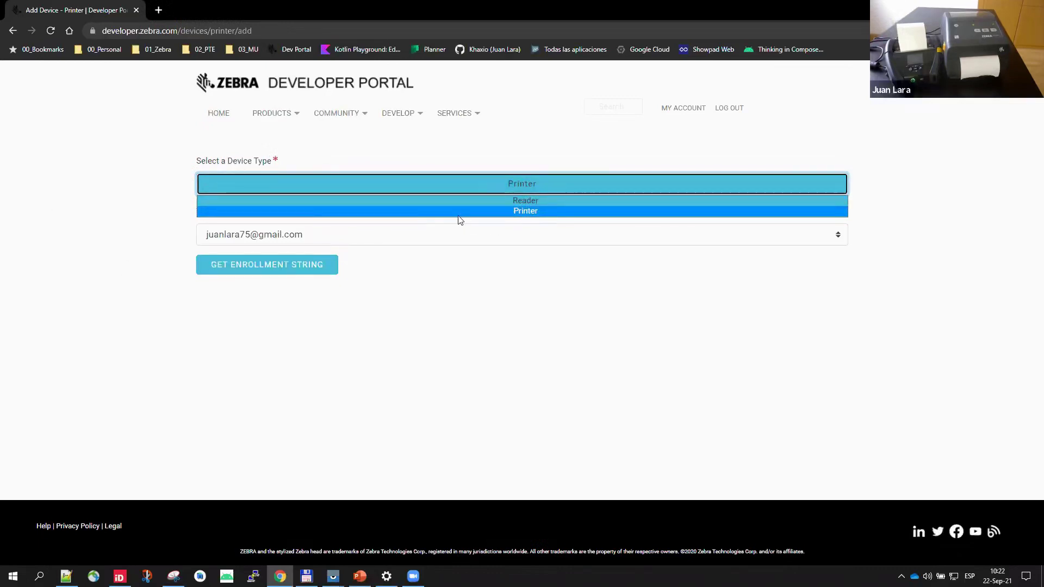
left_click(434, 408)
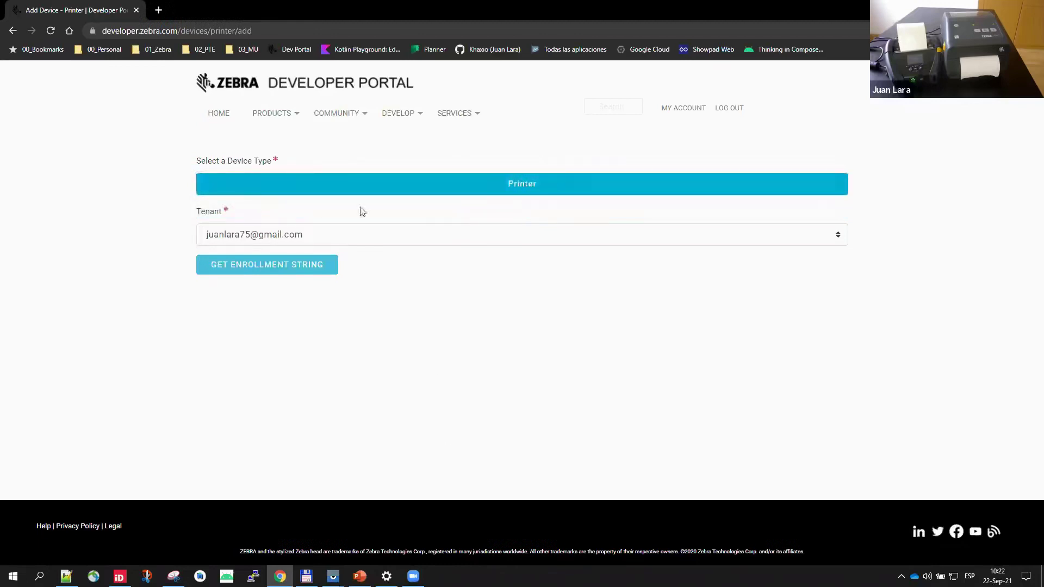
left_click(258, 272)
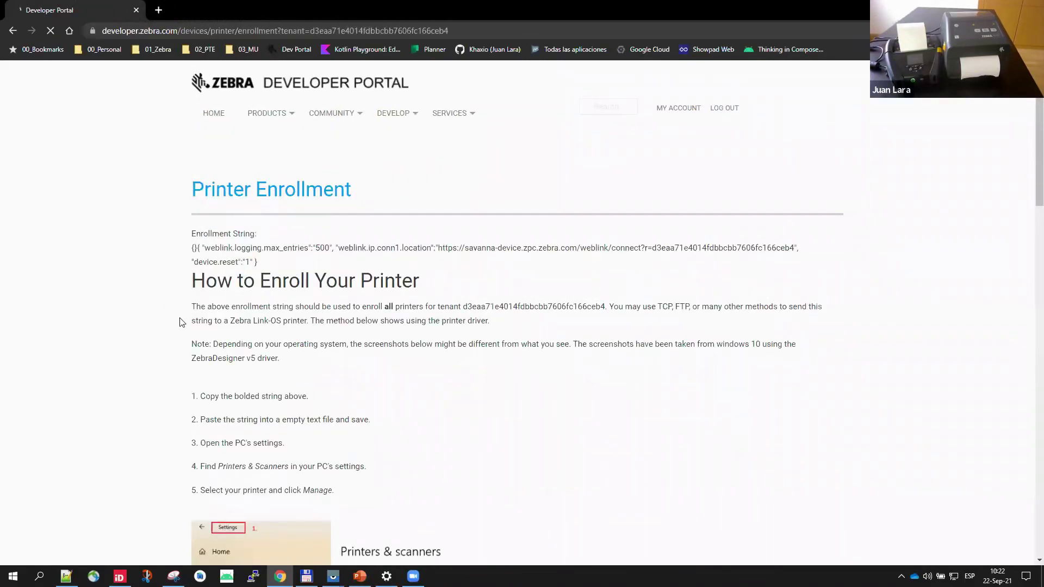
left_click_drag(260, 267, 190, 250)
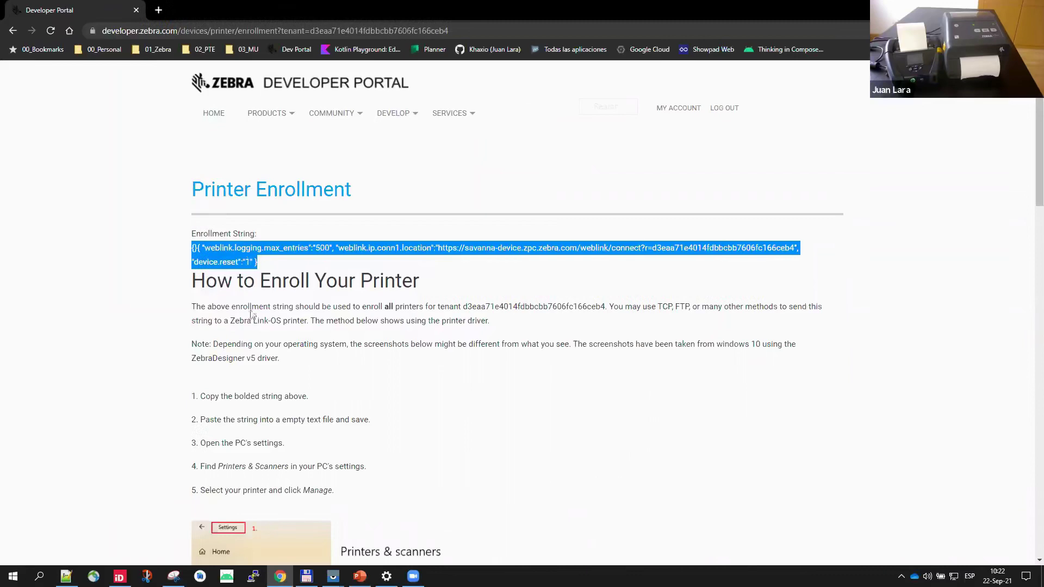
Step: Read through the instructions for enrolling a printer with the enrollment string via the printer driver
scroll(300, 359, "down", 5)
scroll(300, 359, "down", 9)
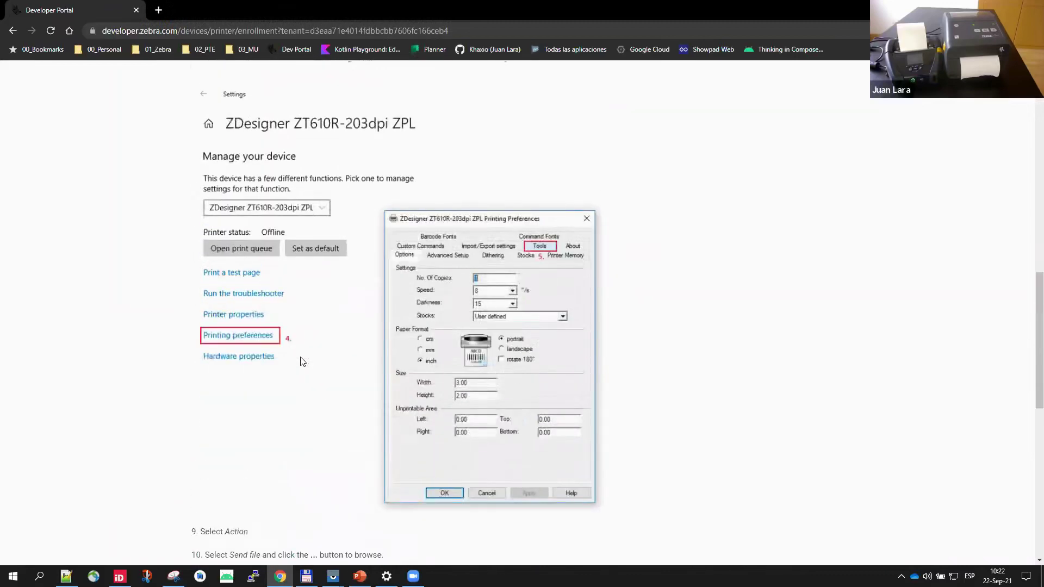
scroll(301, 361, "up", 14)
scroll(244, 372, "down", 8)
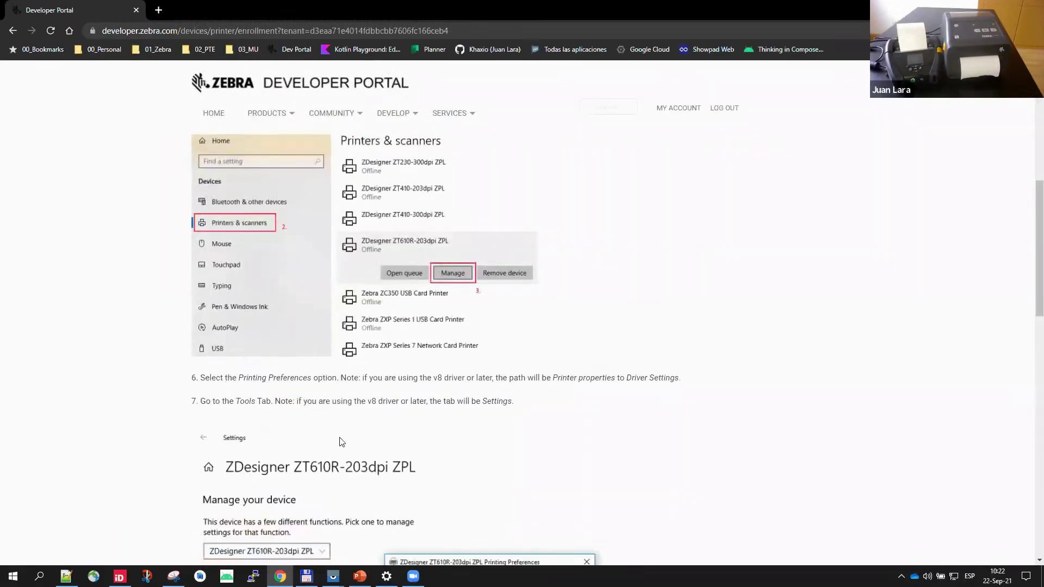
scroll(341, 441, "down", 10)
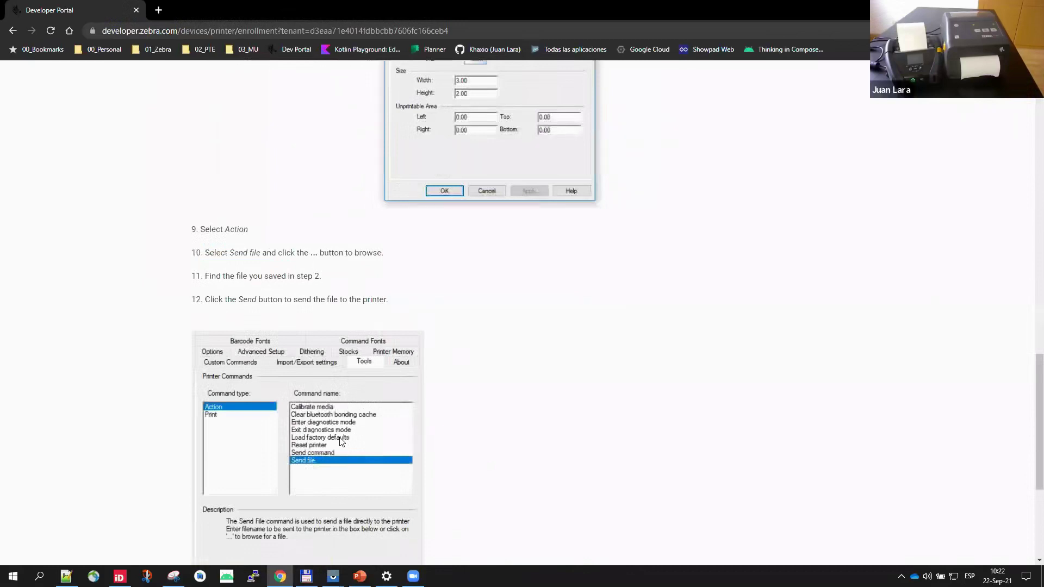
scroll(359, 223, "up", 16)
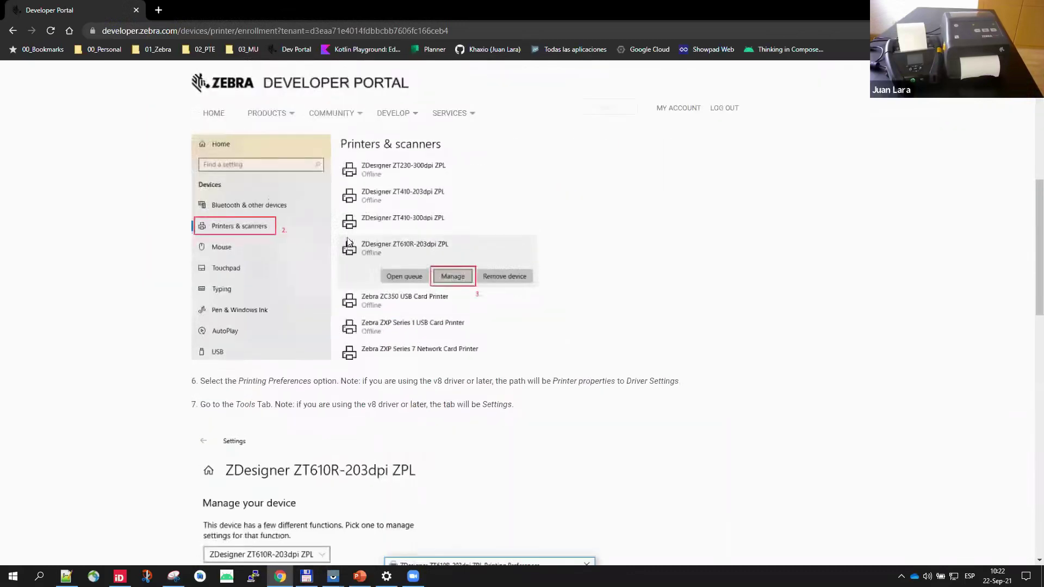
scroll(349, 241, "up", 2)
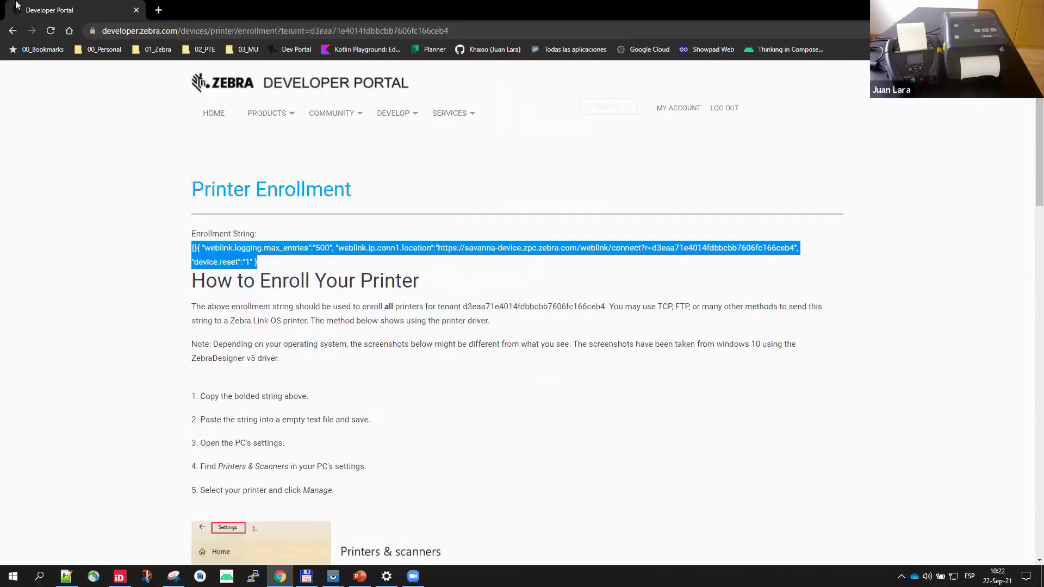
Step: Return from the Printer Enrollment page to the My Devices page
left_click(13, 34)
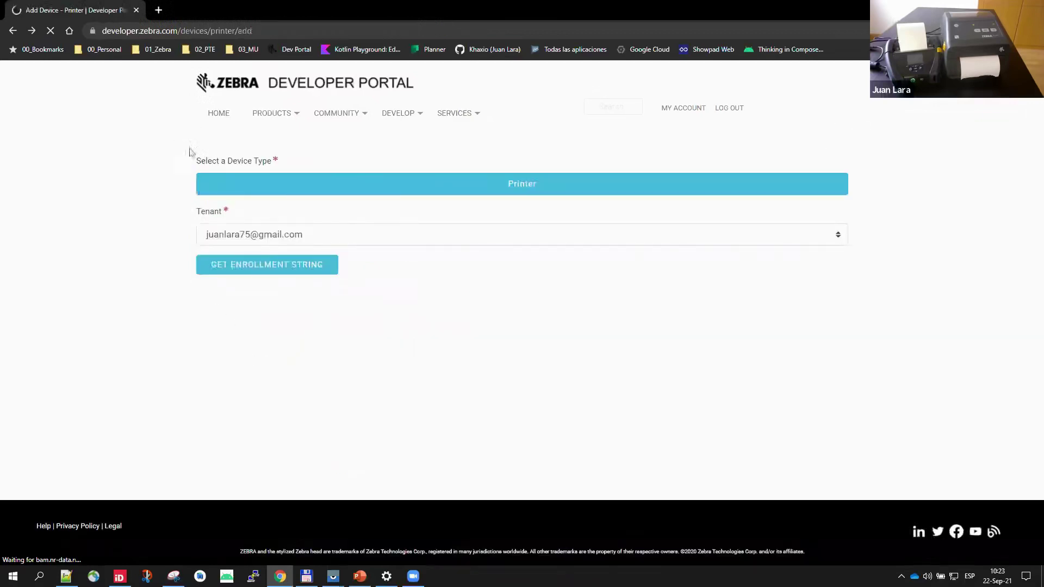
left_click(13, 30)
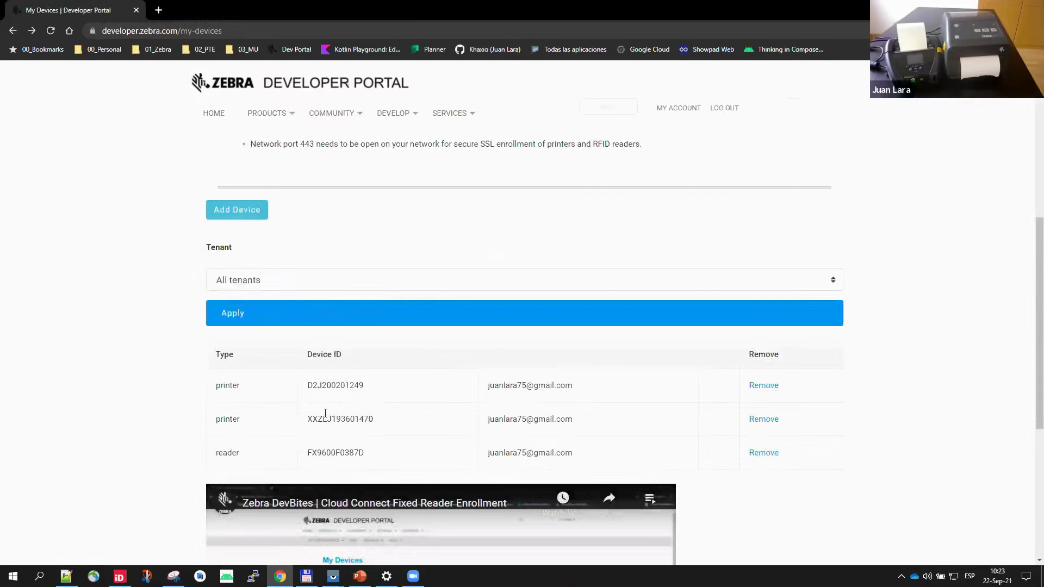
scroll(191, 287, "up", 7)
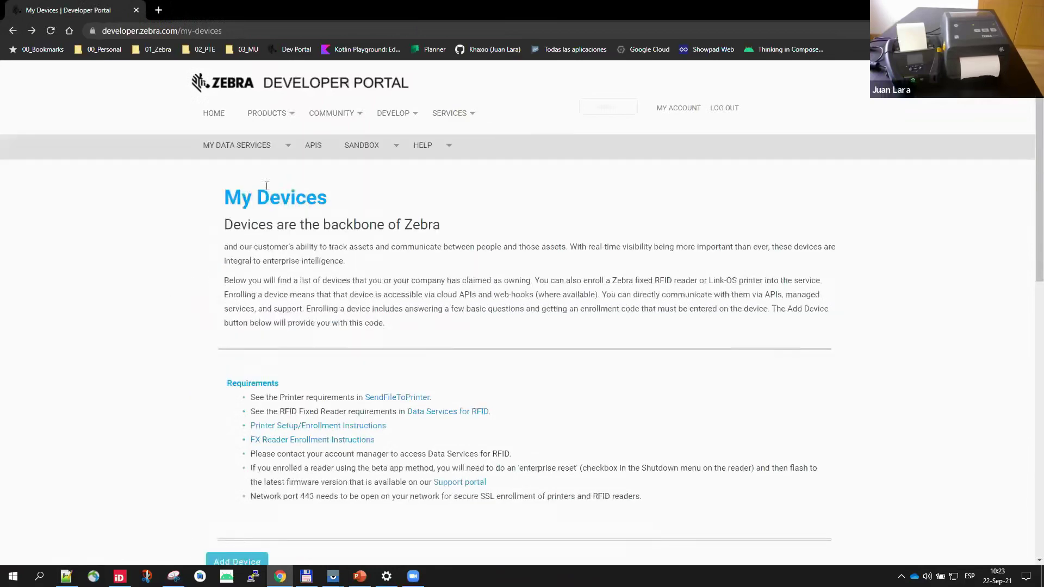
Step: Open the API Documentation page and look through the available Zebra Data Services APIs
left_click(287, 146)
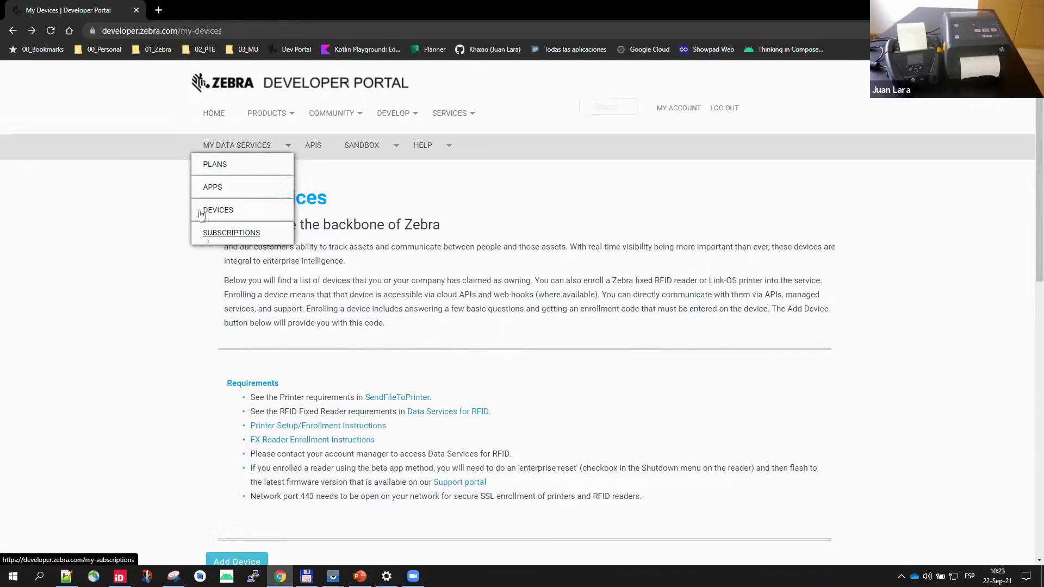
left_click(315, 147)
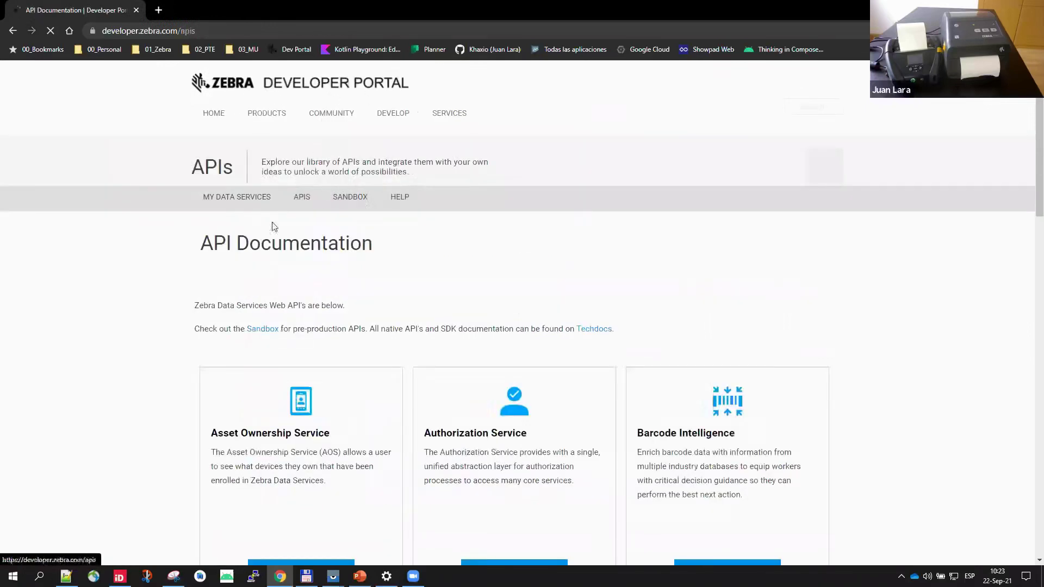
scroll(283, 463, "down", 3)
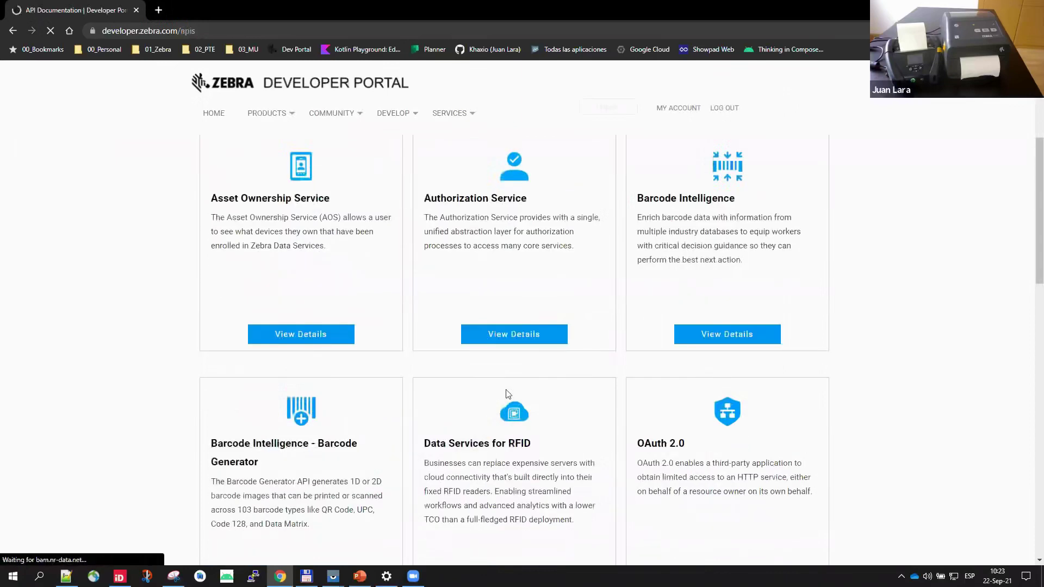
scroll(496, 415, "down", 4)
scroll(504, 303, "up", 4)
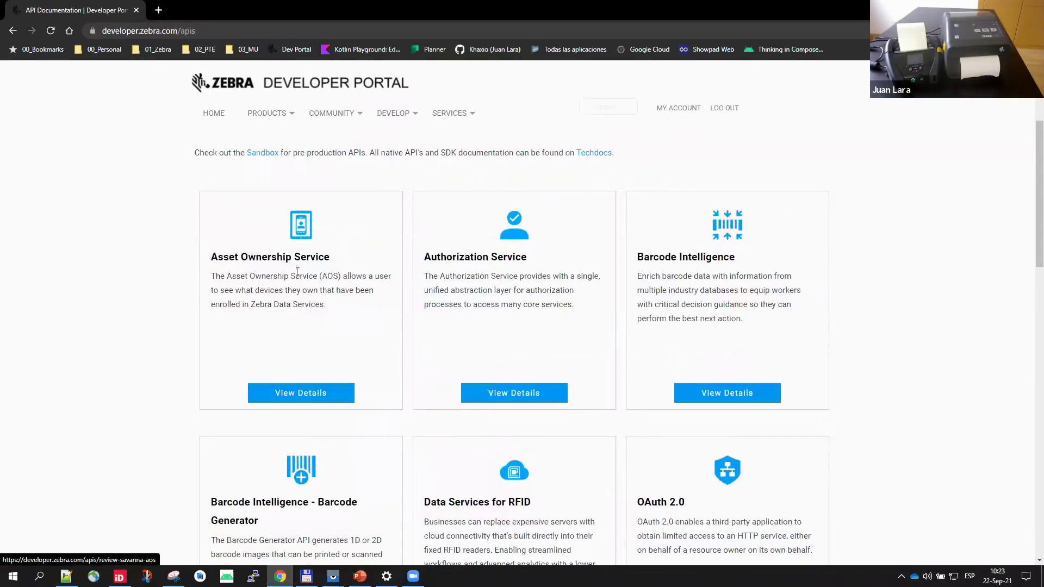
left_click(268, 257)
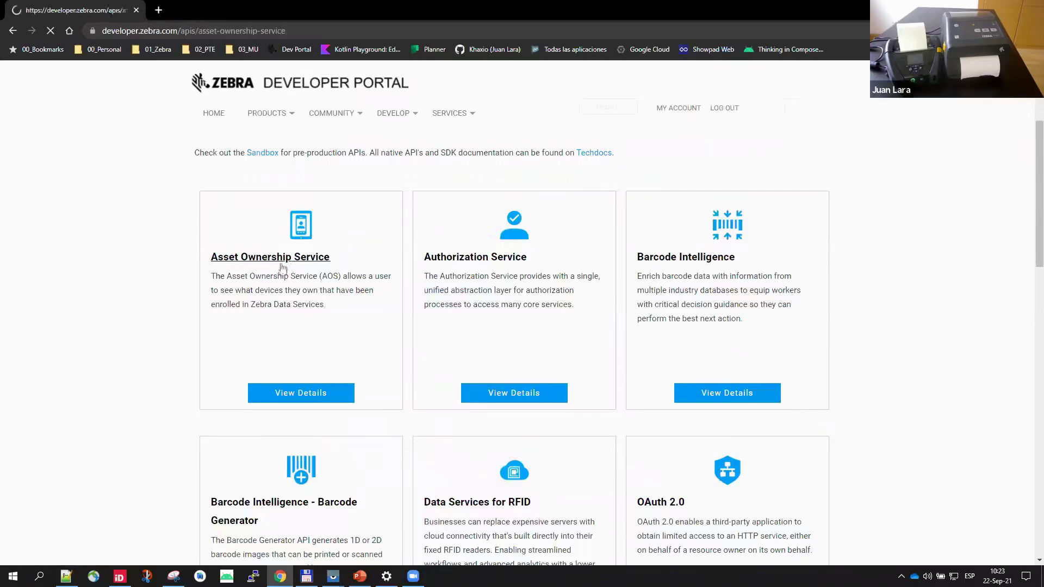
scroll(291, 291, "down", 5)
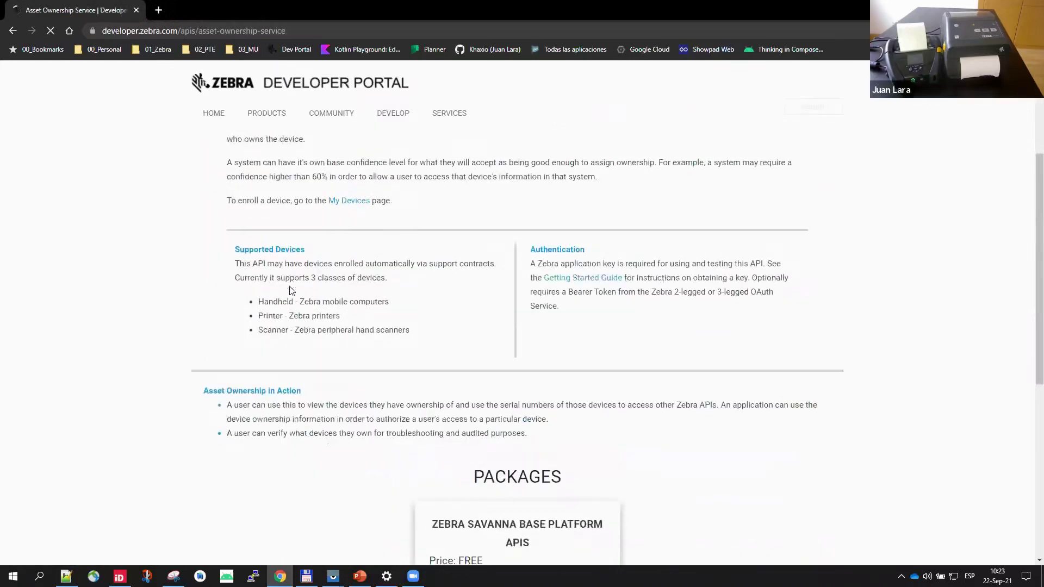
scroll(291, 291, "down", 8)
scroll(290, 297, "down", 1)
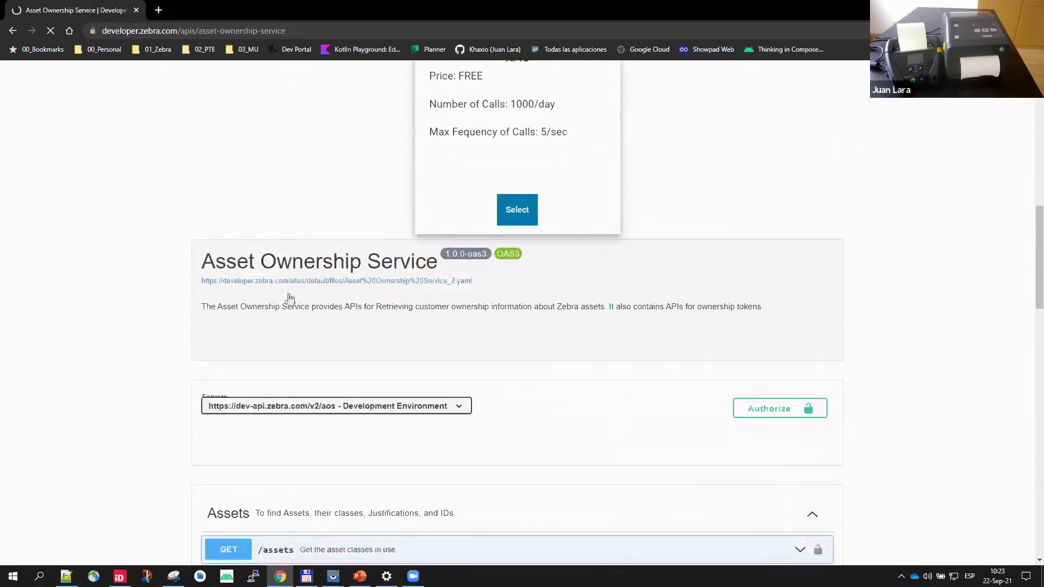
scroll(290, 298, "down", 3)
left_click(348, 254)
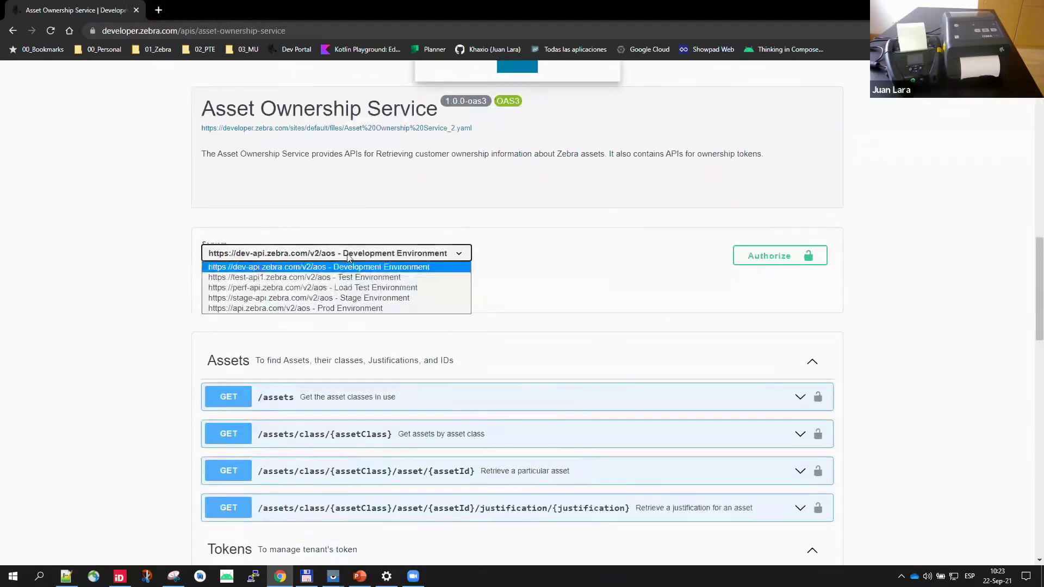
left_click(346, 308)
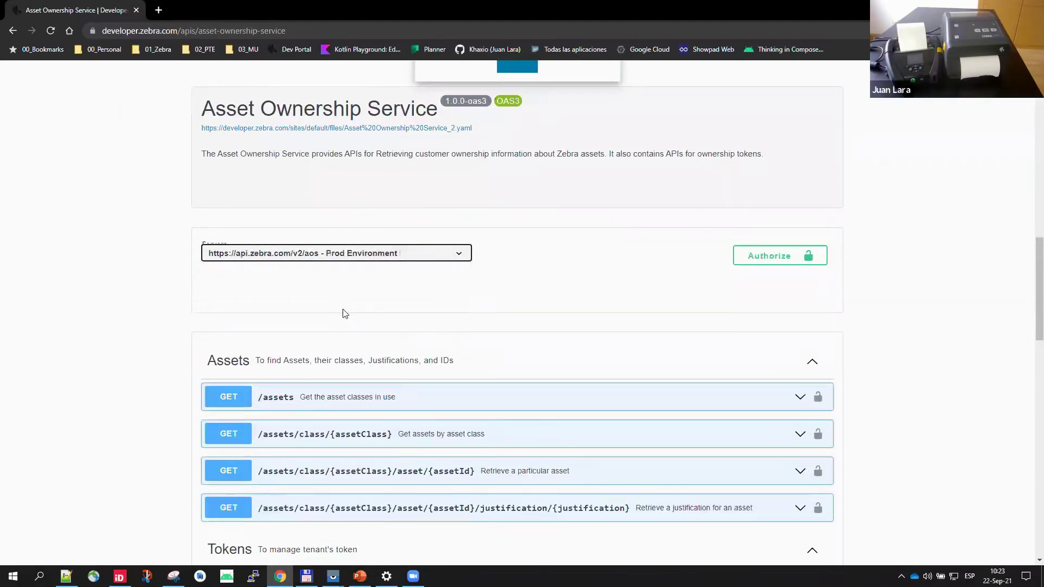
Step: Authorize the Asset Ownership Service requests by pasting the API key as the ApiKeyAuth value
left_click(764, 261)
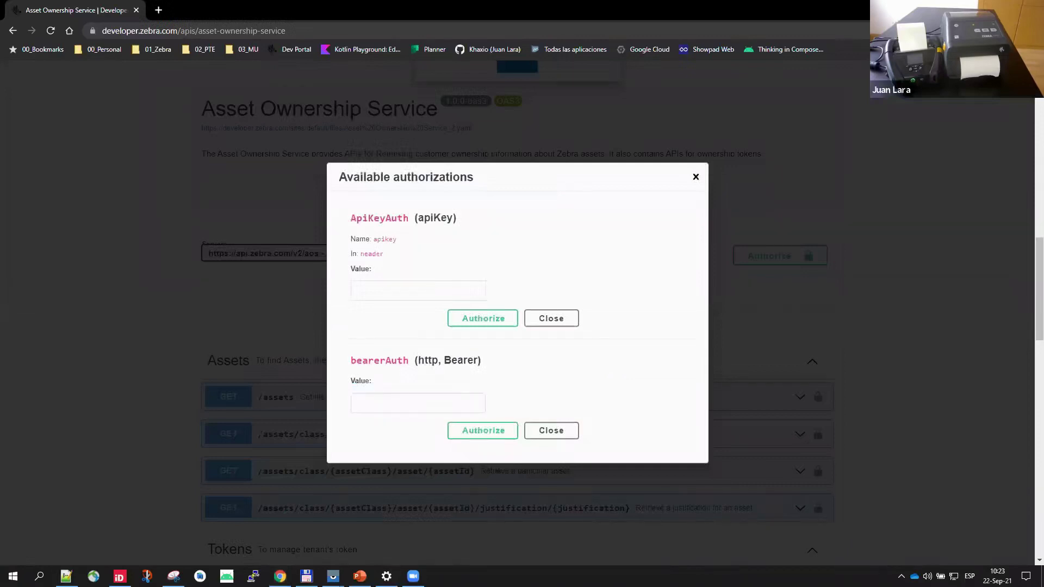
left_click(384, 292)
key("ctrl+v")
left_click(503, 321)
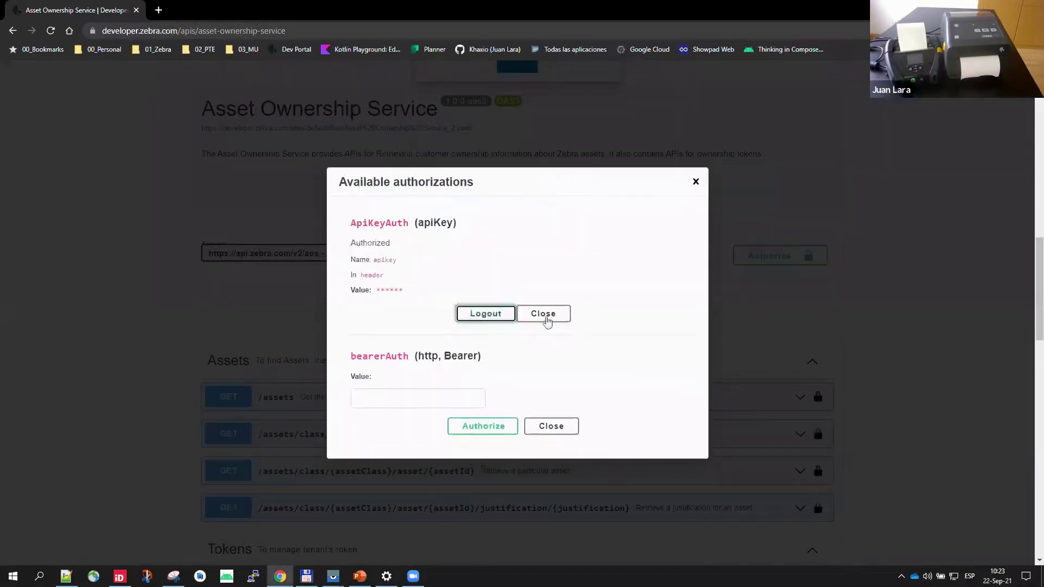
left_click(546, 318)
Step: Try out GET /assets/class/{assetClass} with assetClass set to PRINTER and execute the request
scroll(473, 321, "down", 2)
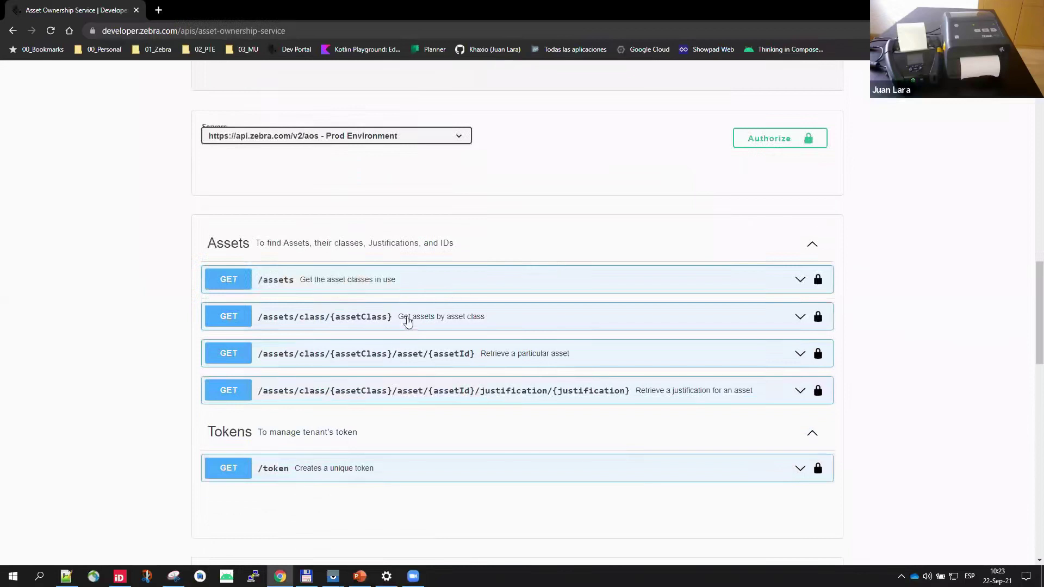
left_click(409, 321)
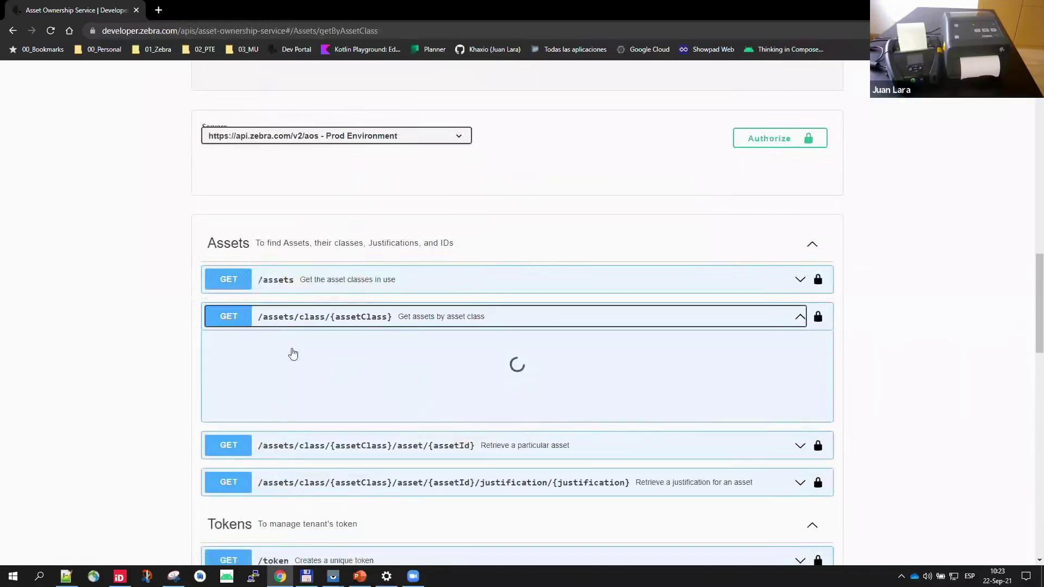
scroll(343, 321, "down", 3)
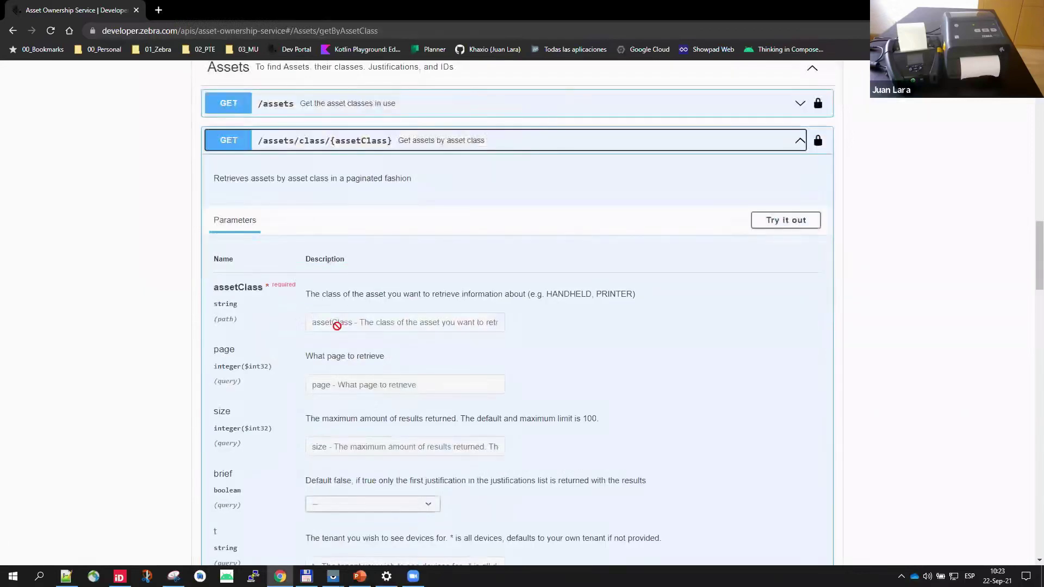
left_click(788, 219)
left_click(351, 323)
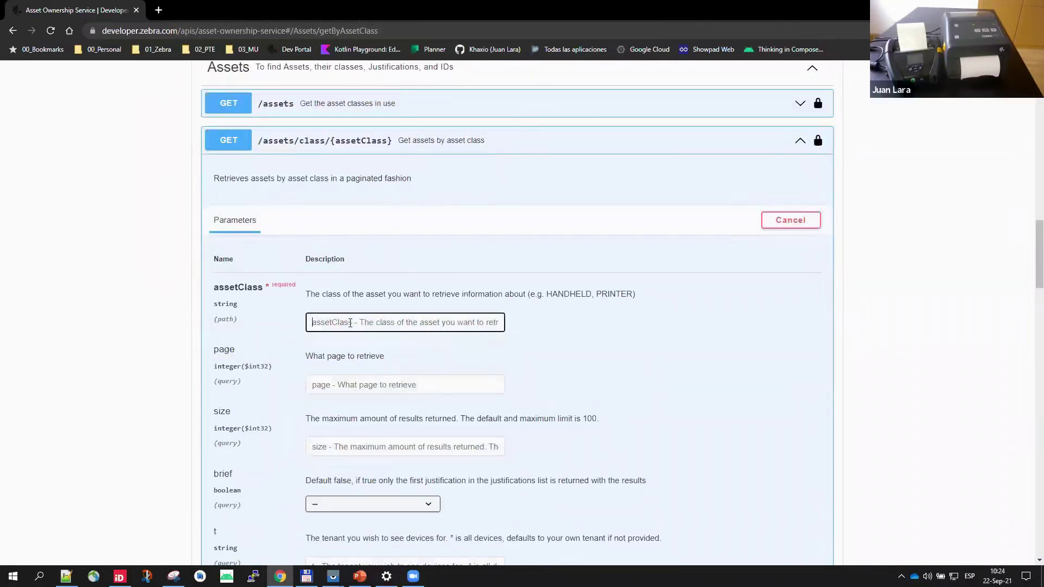
type("PRINTER")
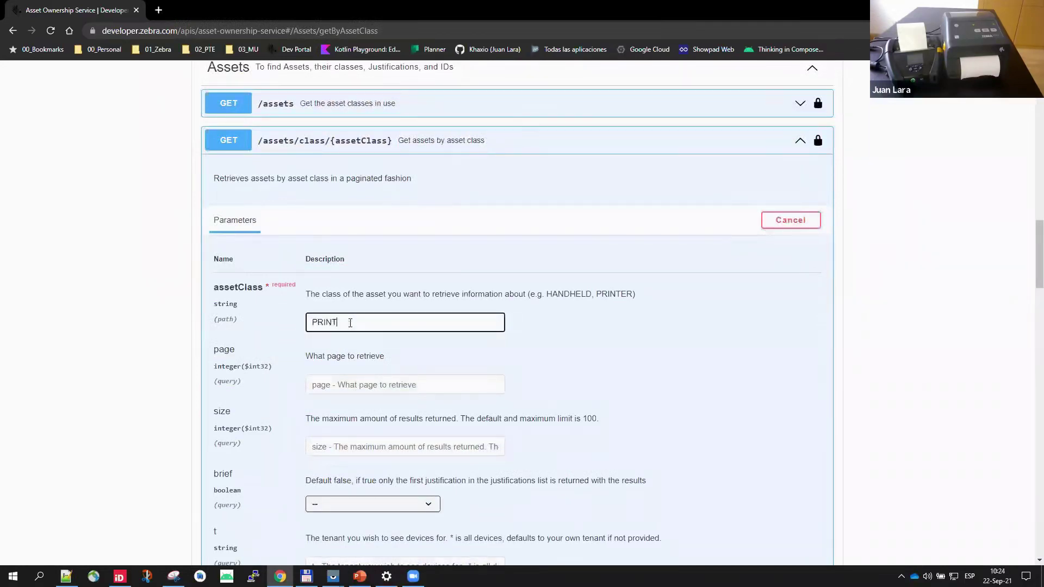
scroll(380, 343, "down", 3)
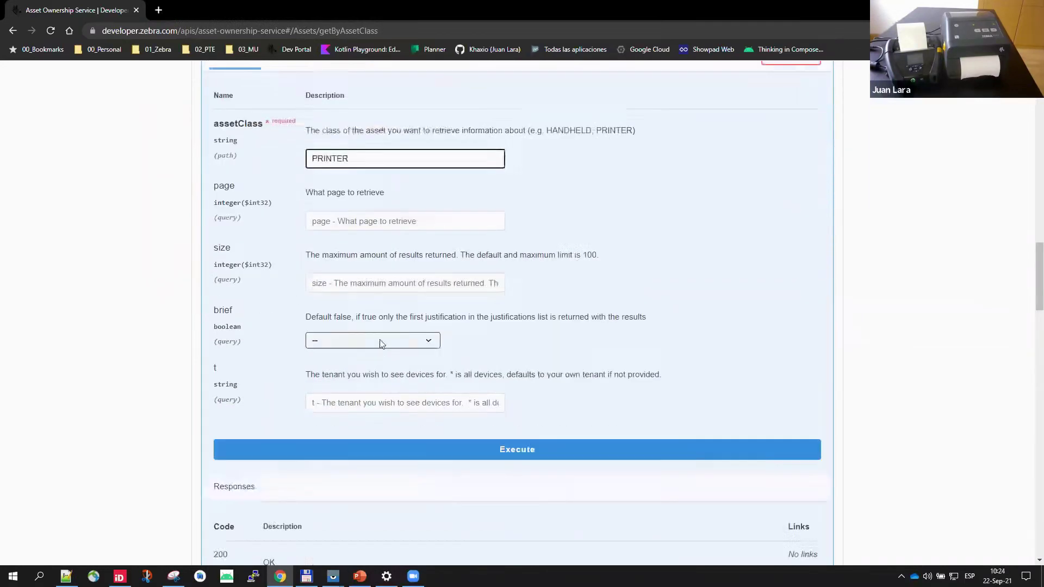
left_click(519, 442)
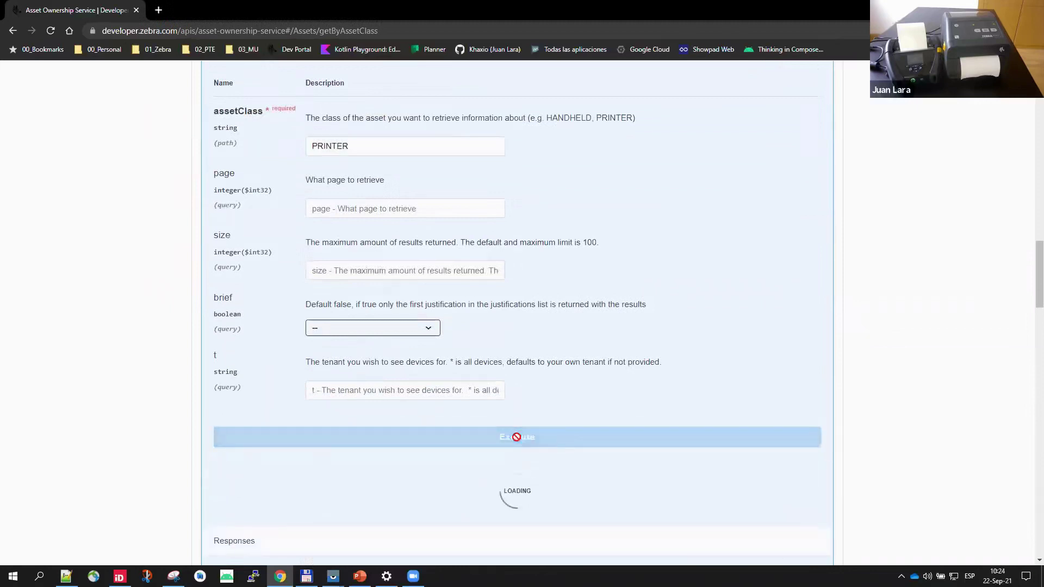
Step: Examine the server response of the printer request and highlight the device id of each returned printer
scroll(606, 321, "down", 5)
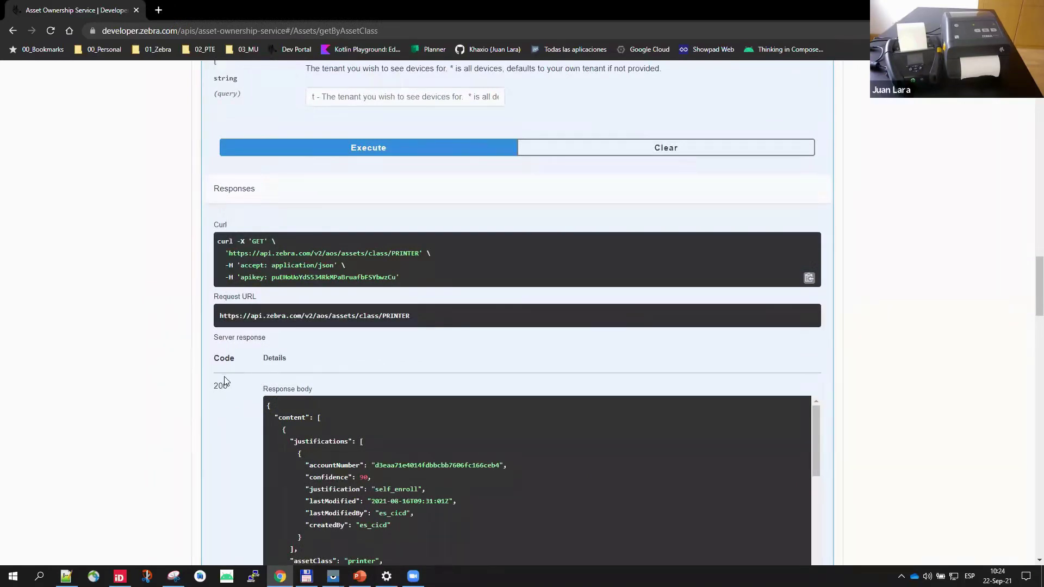
scroll(416, 375, "down", 3)
scroll(416, 375, "down", 1)
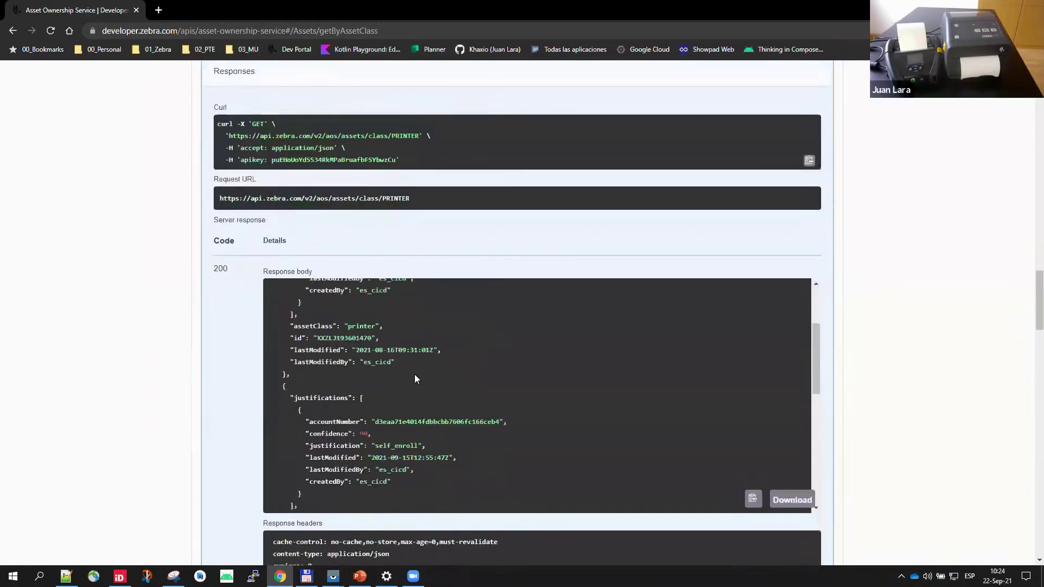
left_click_drag(317, 338, 373, 338)
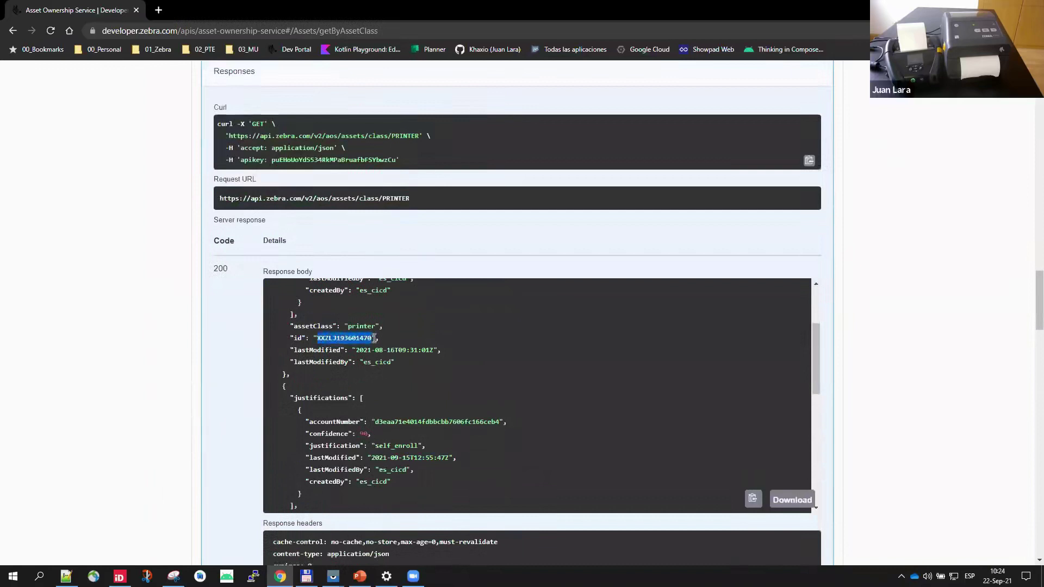
scroll(378, 367, "down", 2)
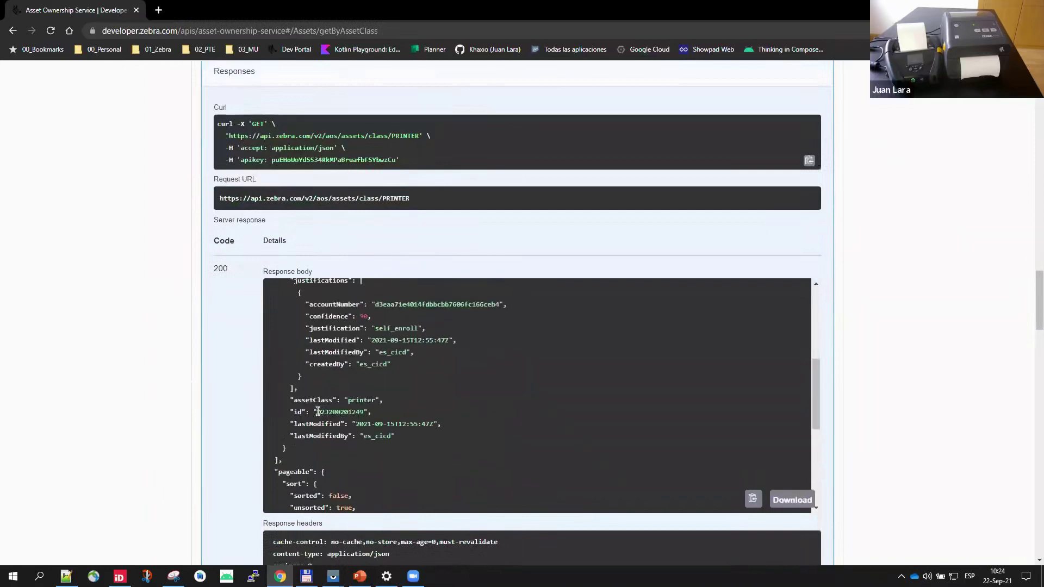
left_click_drag(317, 411, 368, 411)
scroll(364, 406, "up", 2)
scroll(363, 406, "up", 1)
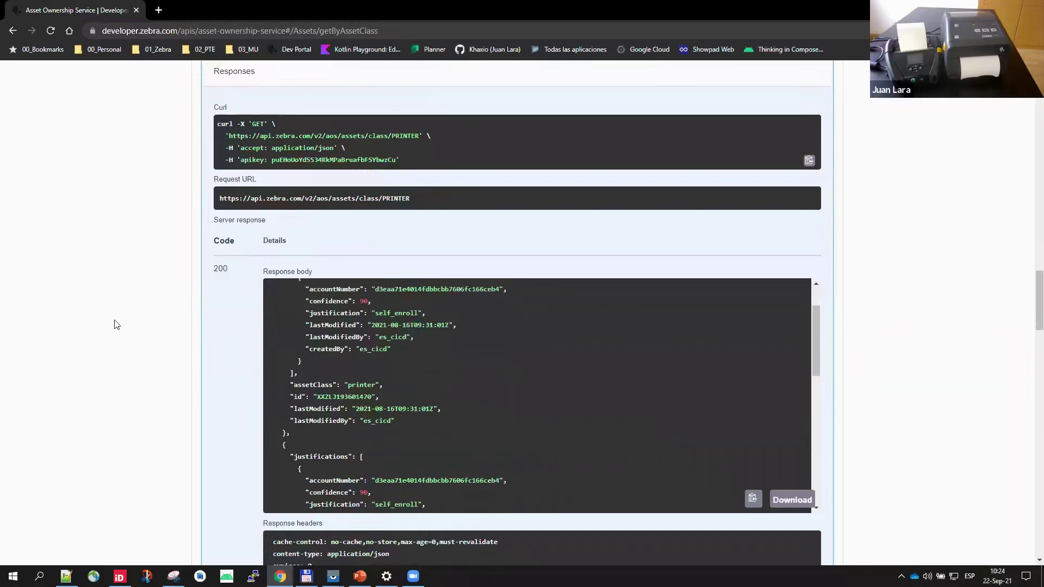
Step: Review the documented response codes of the request and highlight the example value of the 400 Bad Request response
scroll(199, 338, "down", 14)
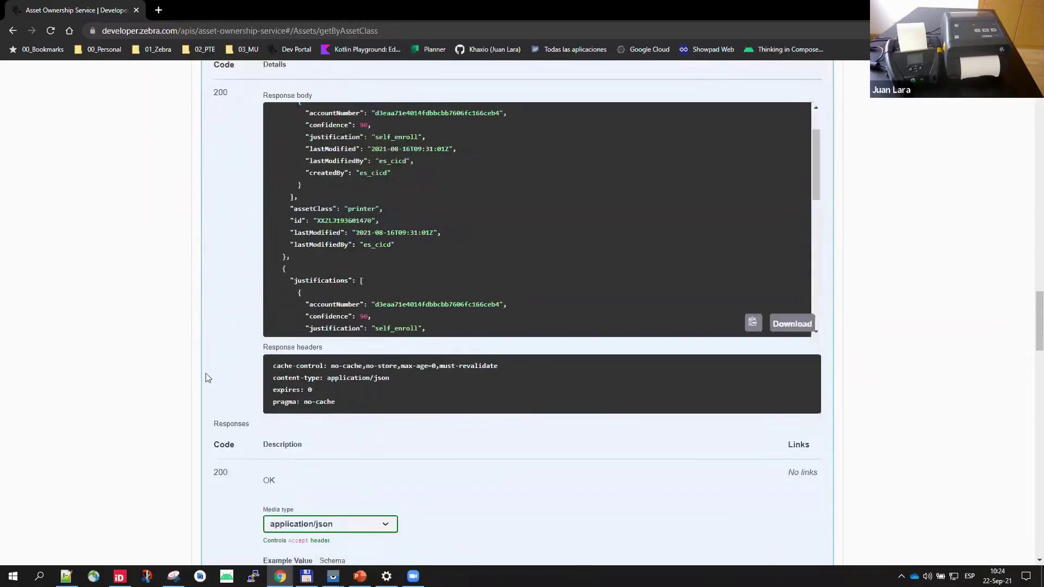
scroll(240, 419, "down", 2)
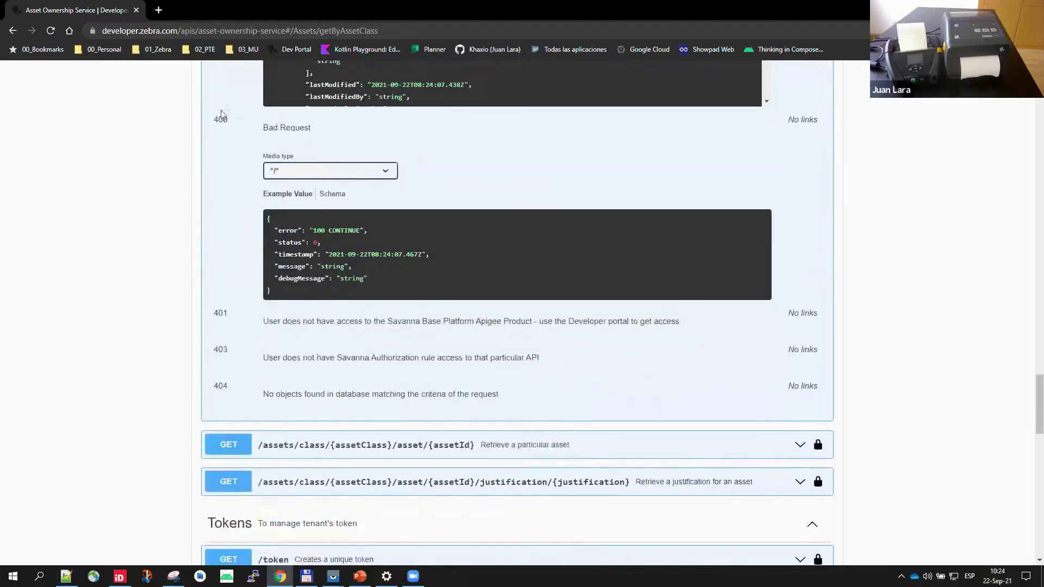
left_click_drag(272, 298, 263, 221)
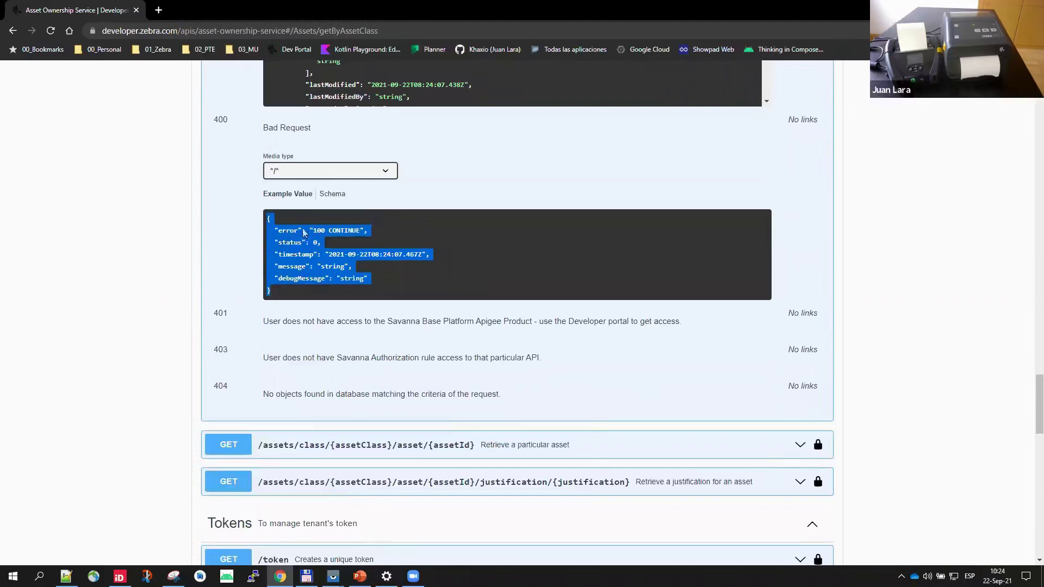
scroll(317, 254, "up", 7)
scroll(369, 342, "up", 15)
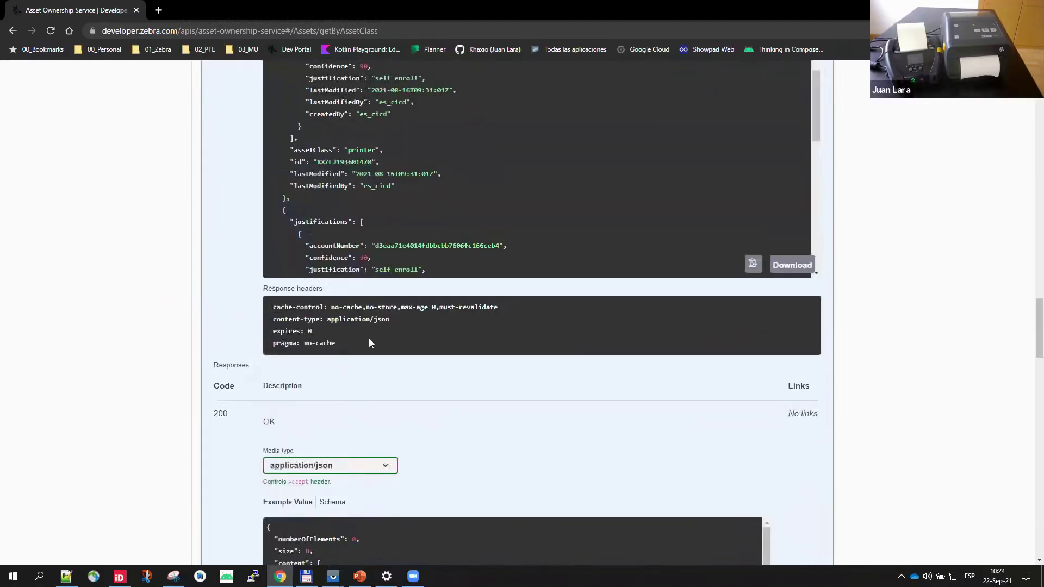
Step: Leave the Asset Ownership Service page and go back to the API Documentation overview
scroll(344, 295, "up", 6)
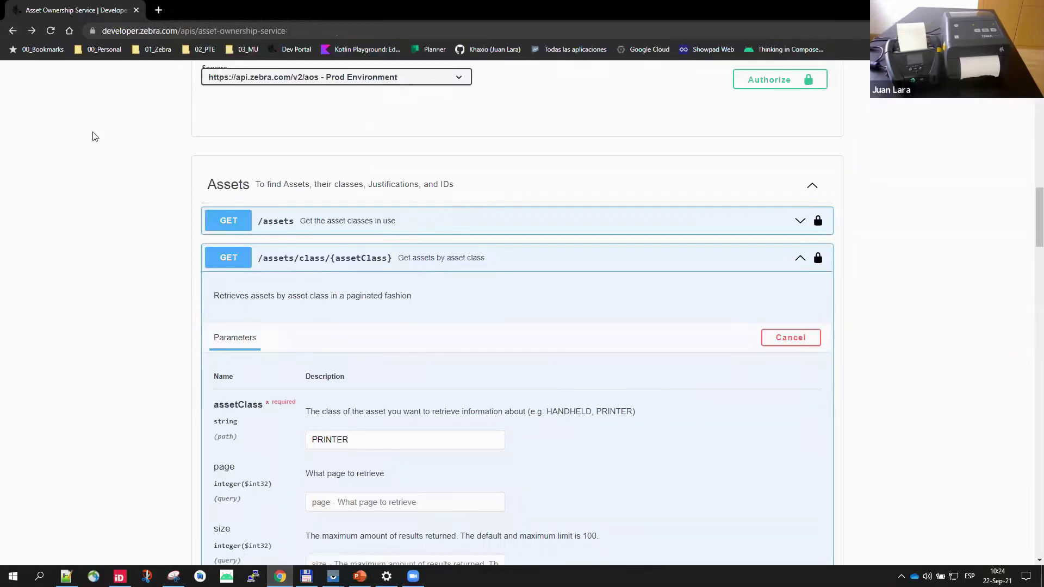
scroll(182, 256, "up", 6)
left_click(12, 30)
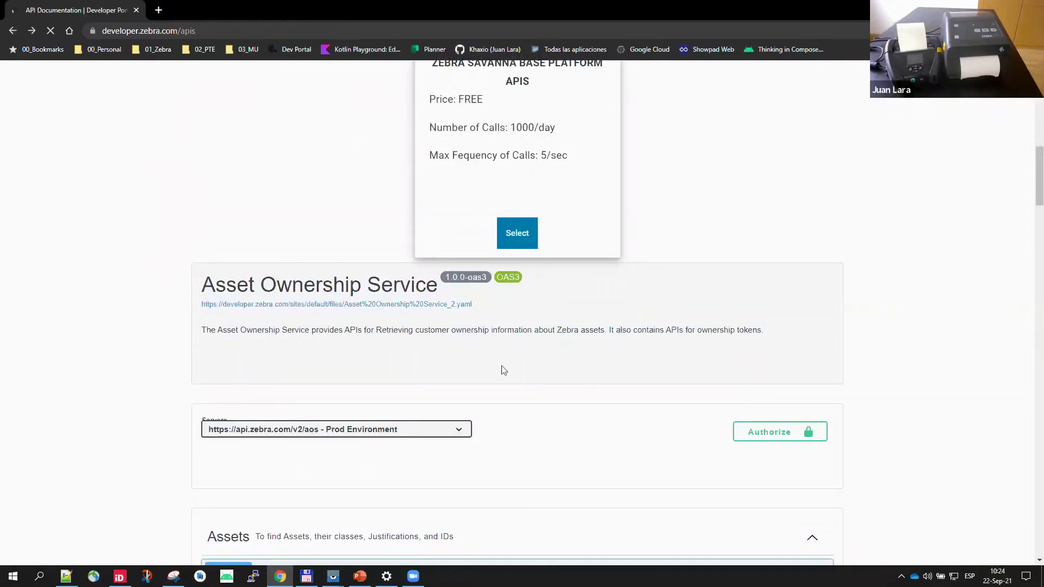
Step: Look through the Zebra Data Services APIs in the API Documentation overview, from Asset Ownership Service to SendFileToPrinter and VisibilityIQ
scroll(513, 438, "down", 3)
scroll(513, 445, "down", 5)
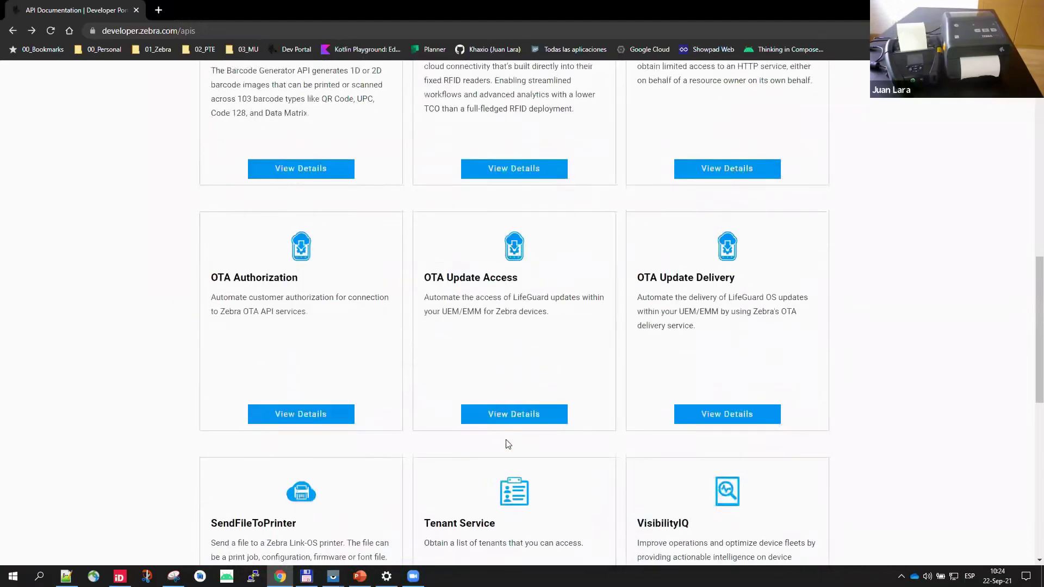
scroll(513, 464, "down", 4)
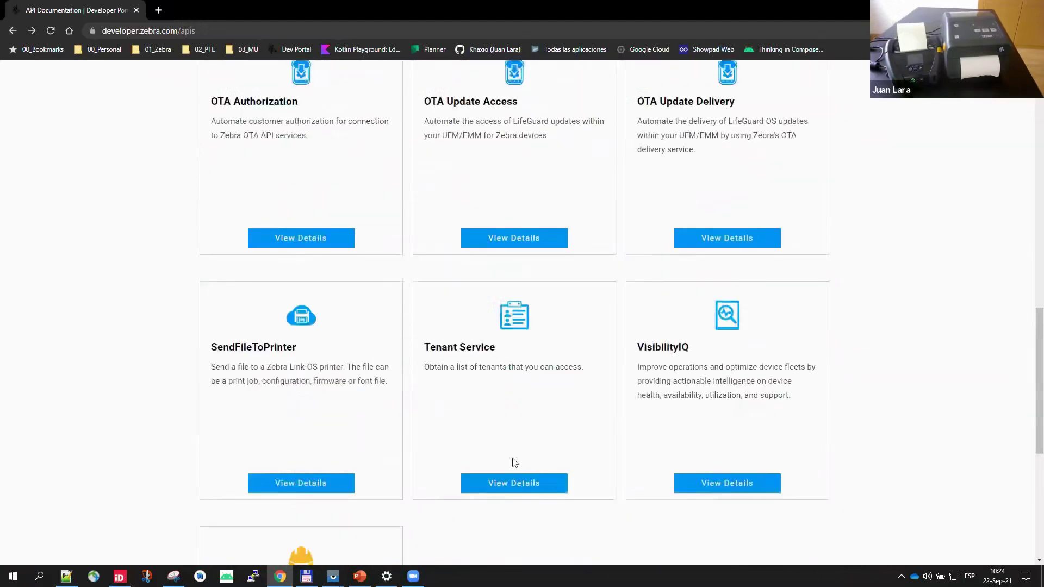
scroll(512, 458, "up", 7)
scroll(514, 463, "up", 2)
scroll(514, 460, "up", 1)
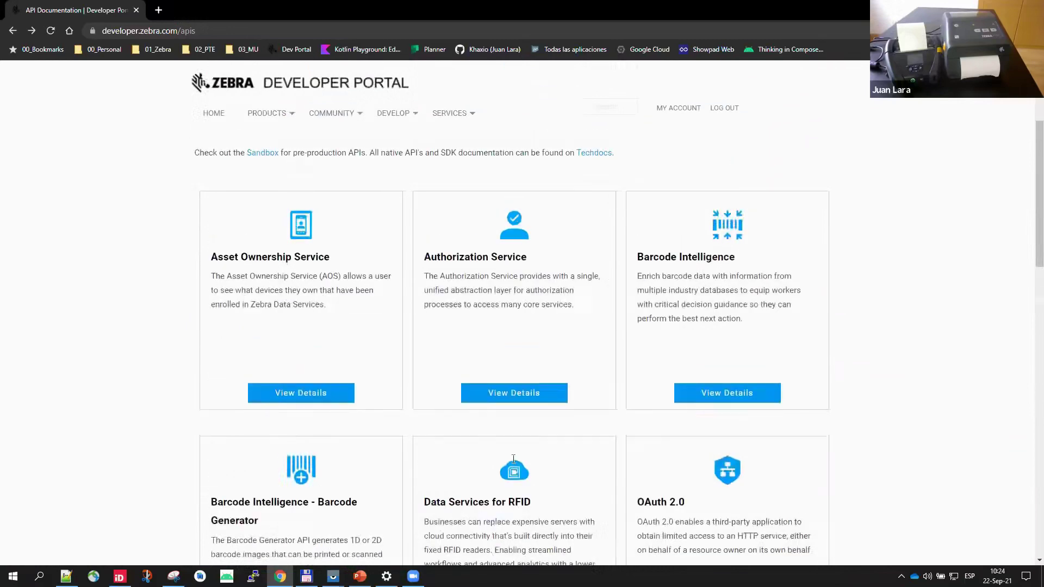
scroll(513, 460, "down", 8)
scroll(514, 462, "down", 2)
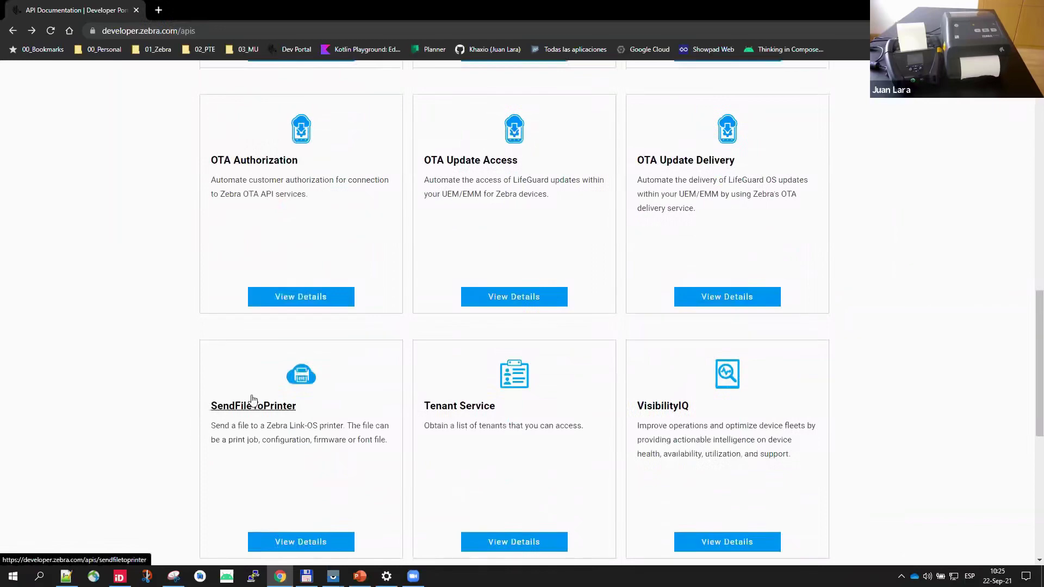
scroll(350, 322, "up", 10)
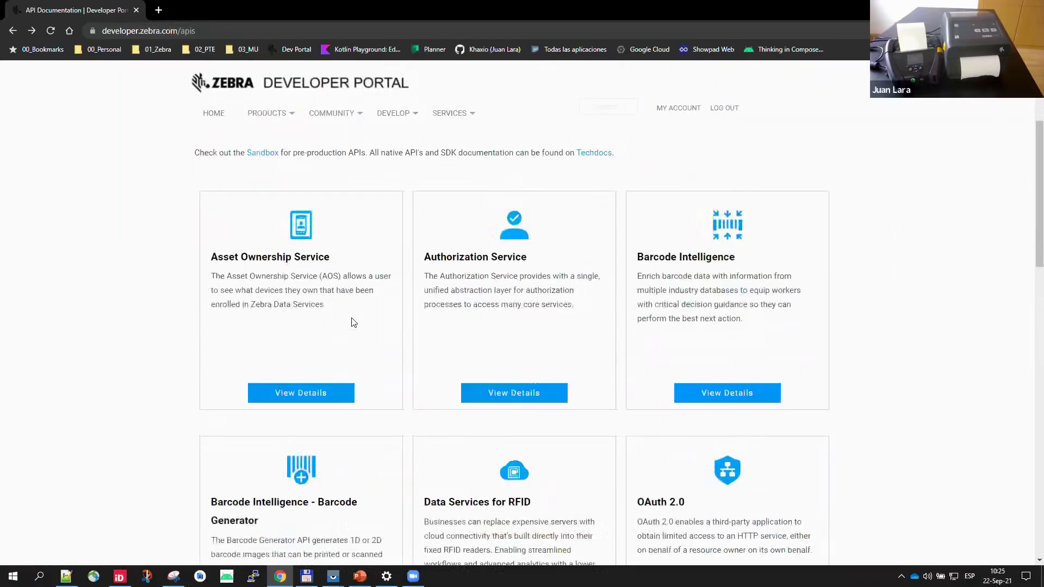
scroll(351, 322, "up", 3)
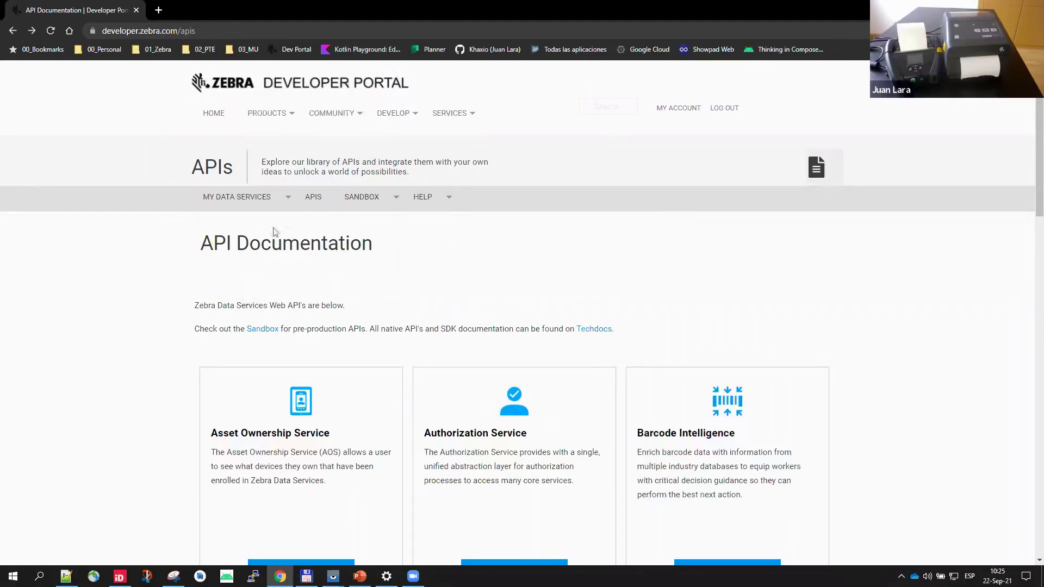
scroll(359, 451, "down", 5)
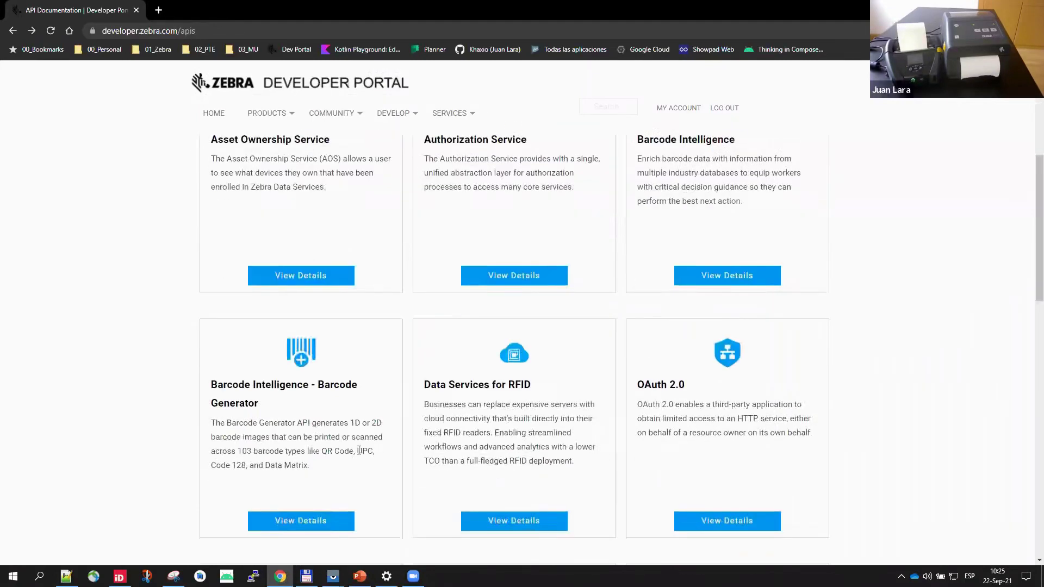
scroll(422, 414, "down", 3)
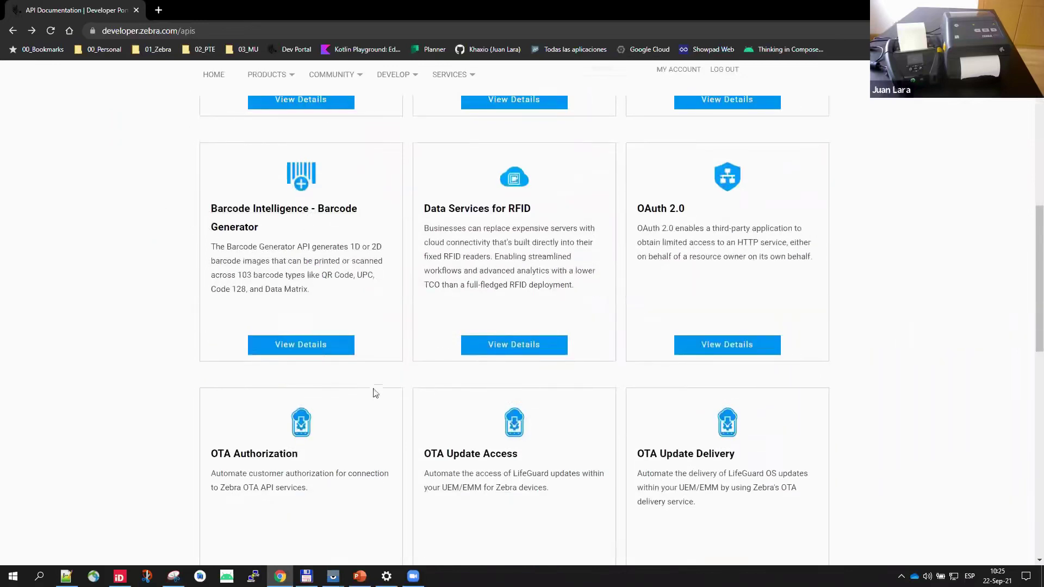
scroll(205, 265, "up", 4)
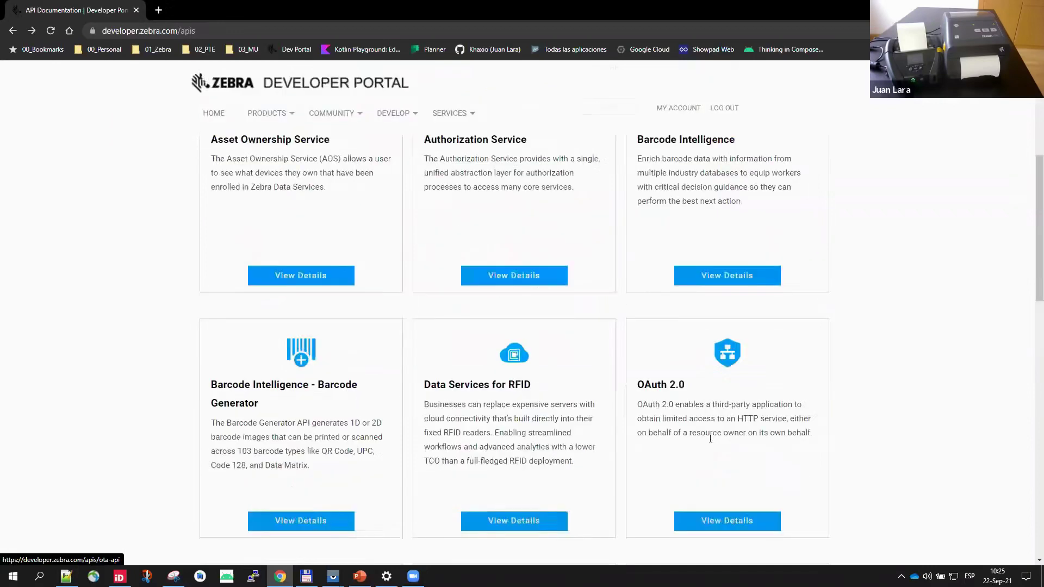
scroll(205, 265, "up", 2)
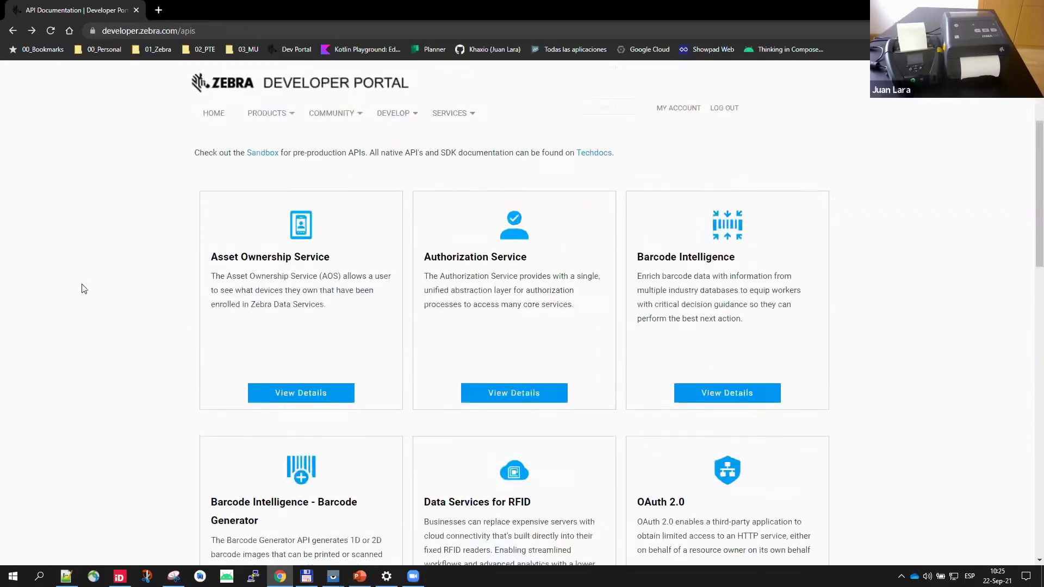
Step: Close the developer portal page, switch to Total Commander and open the shortcut 01_DemoEntornoWeb_Steve.lnk
left_click(136, 10)
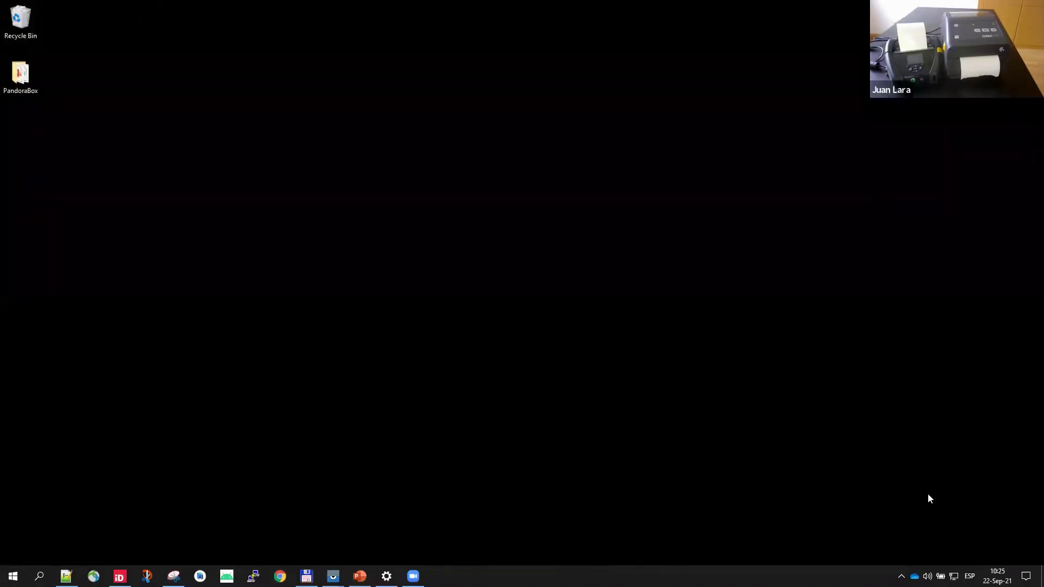
left_click(306, 576)
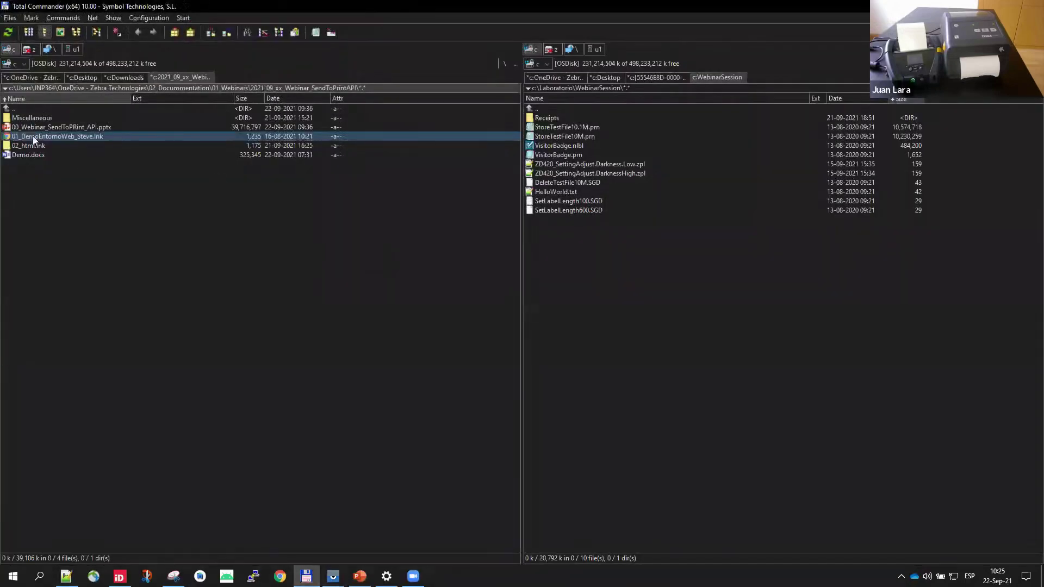
double_click(33, 136)
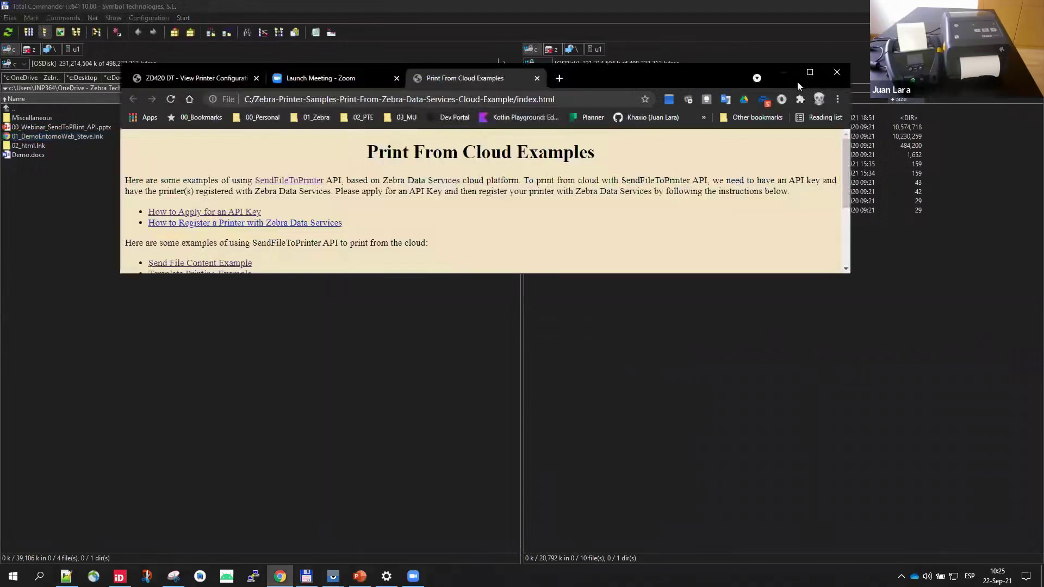
Step: Maximize the browser window and move the Print From Cloud Examples page ahead of the other open pages
left_click(809, 75)
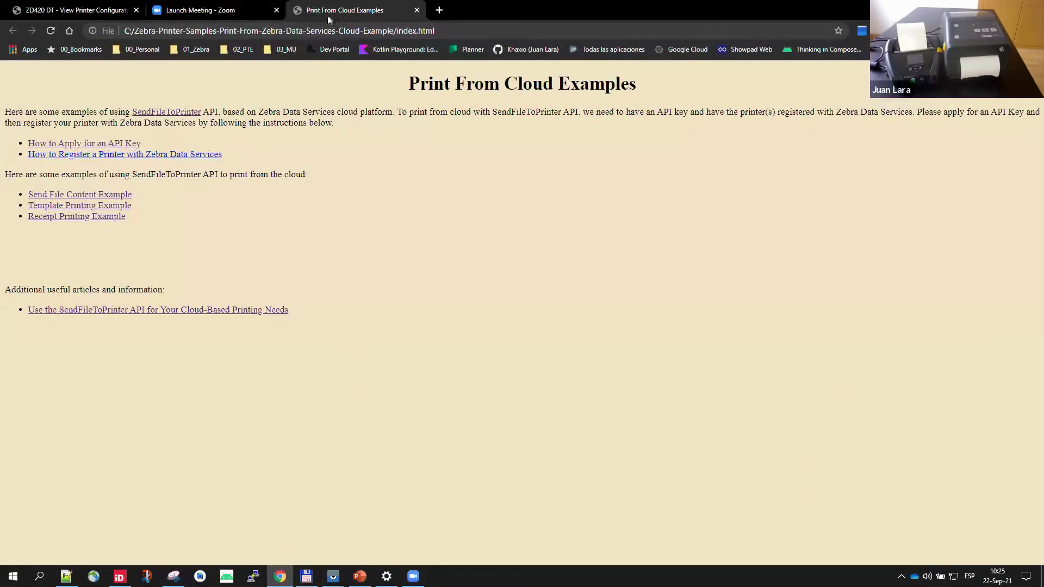
left_click_drag(329, 12, 8, 11)
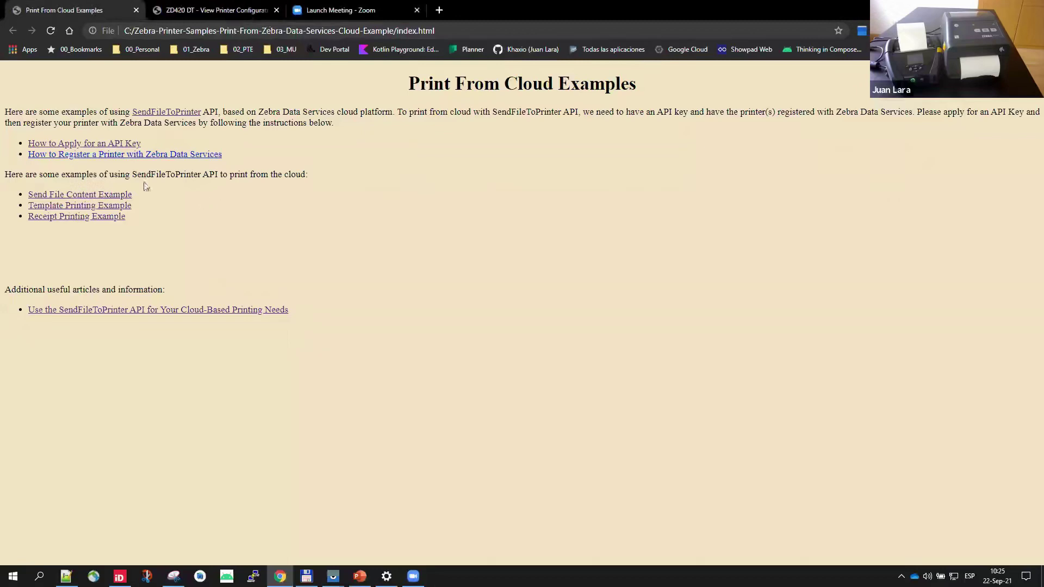